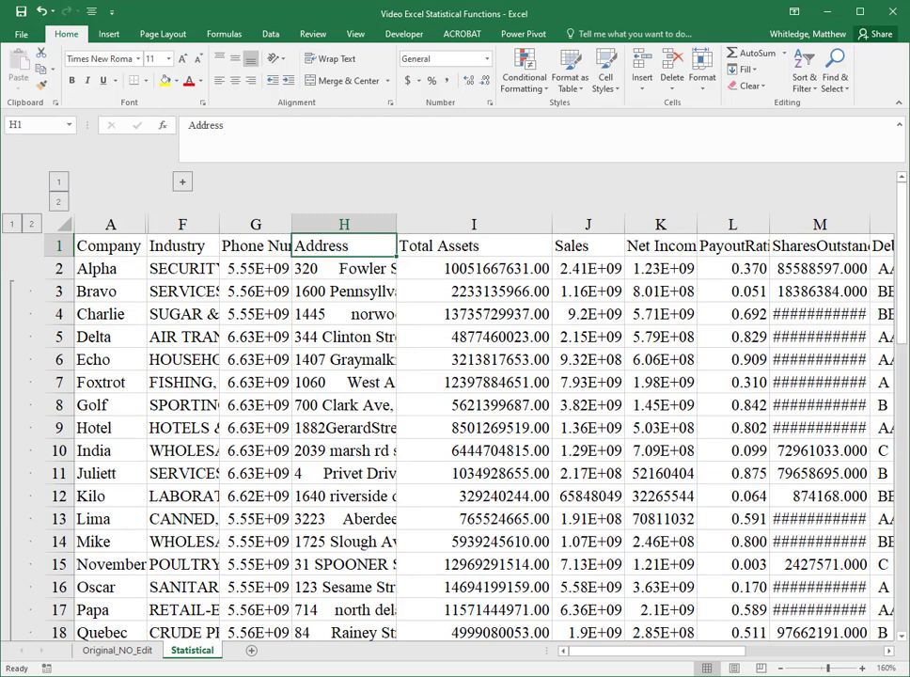
Step: Apply the Accounting number format to the Total Assets values in I2:I27
left_click(474, 246)
key("Down")
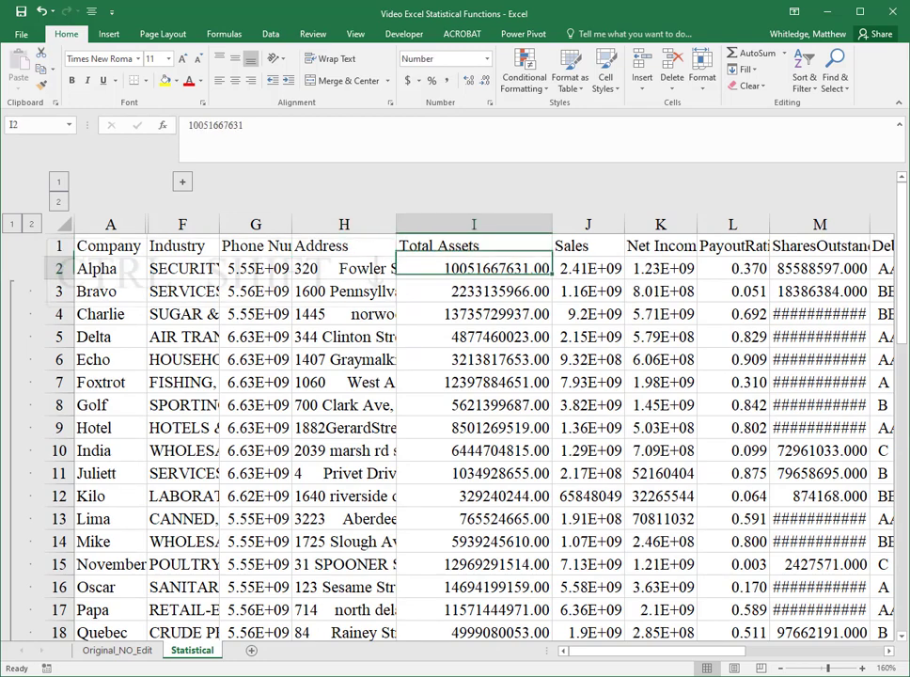
key("ctrl+shift+Down")
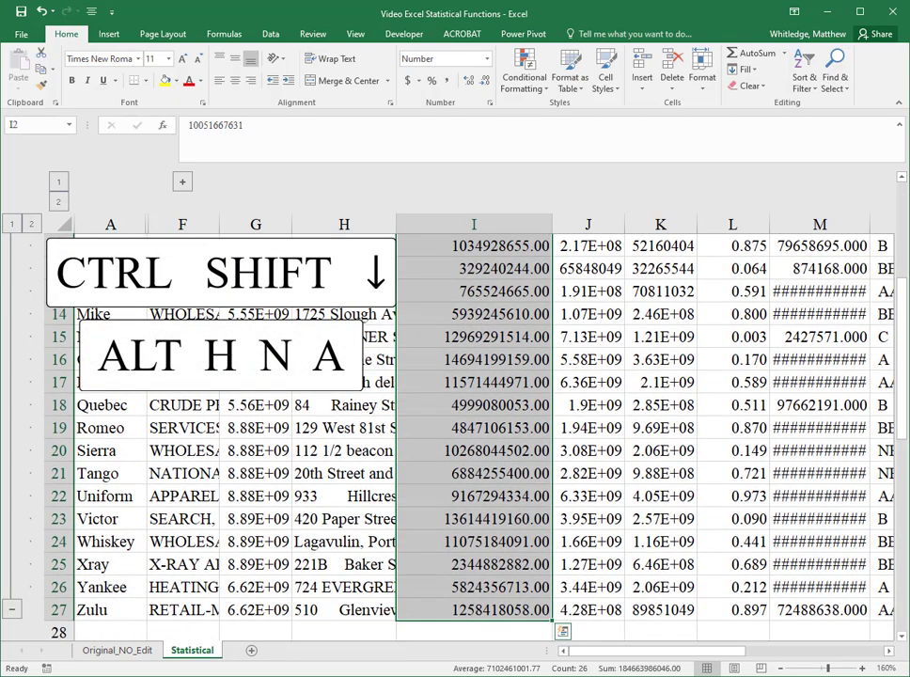
key("alt")
type("hn")
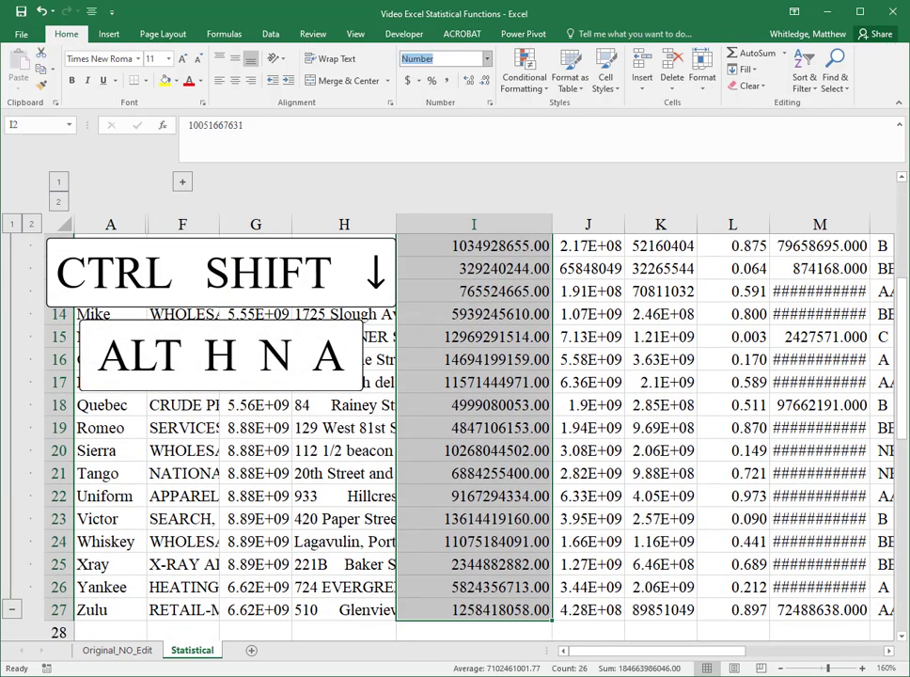
type("Accounting")
key("Return")
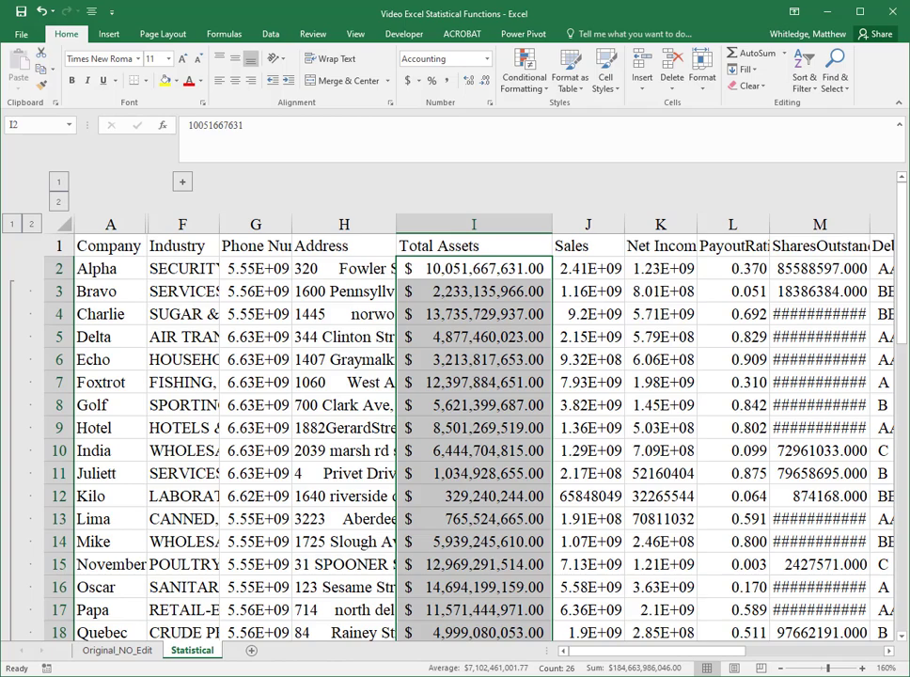
Step: Try to compute the mean of Total Assets in I29 with =mean(I2:I27)
key("ctrl+Down")
scroll(451, 433, "down", 5)
key("Down")
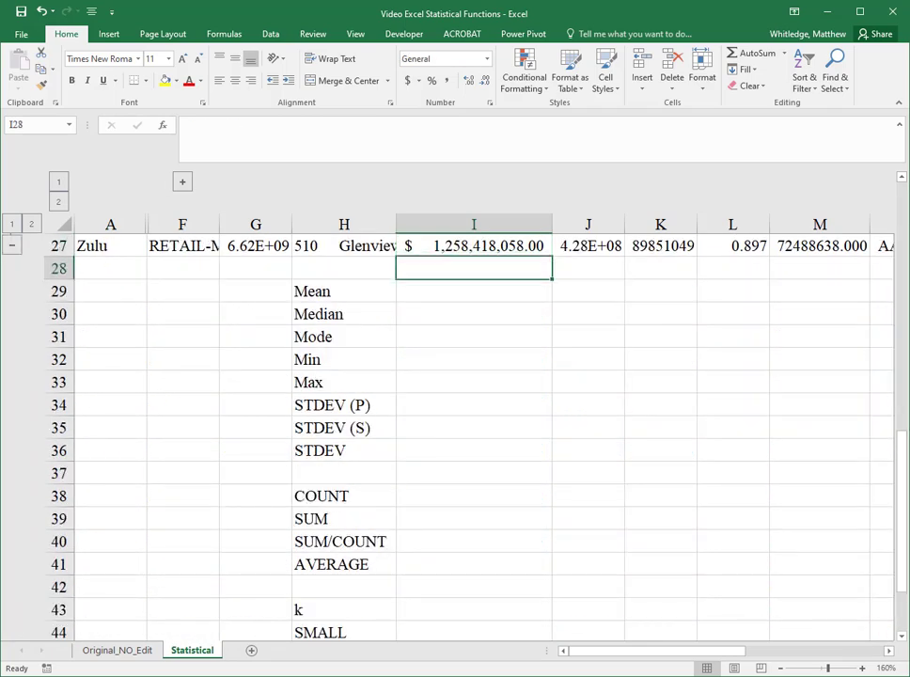
key("Down")
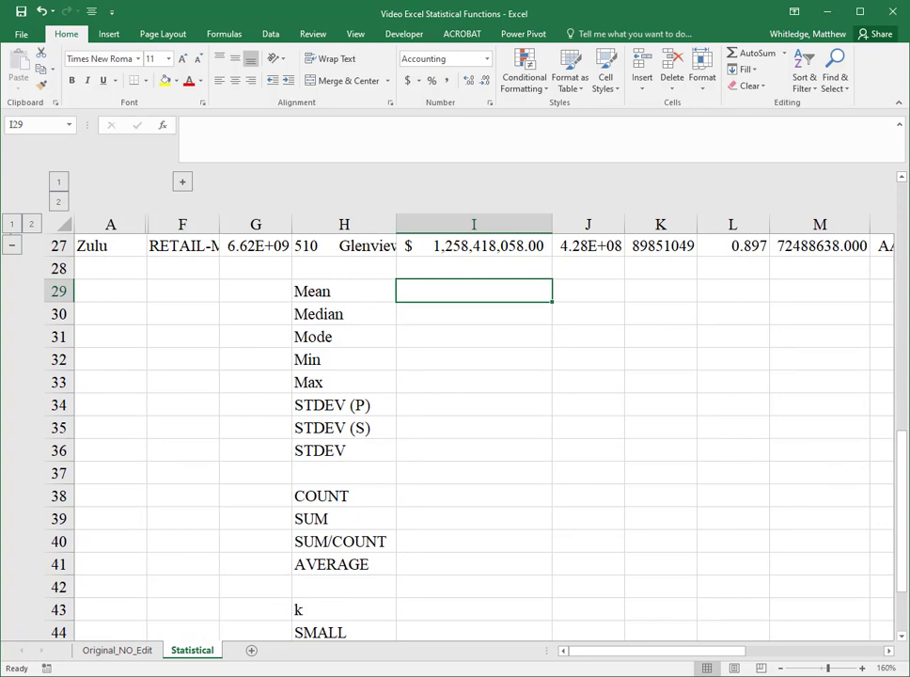
type("=")
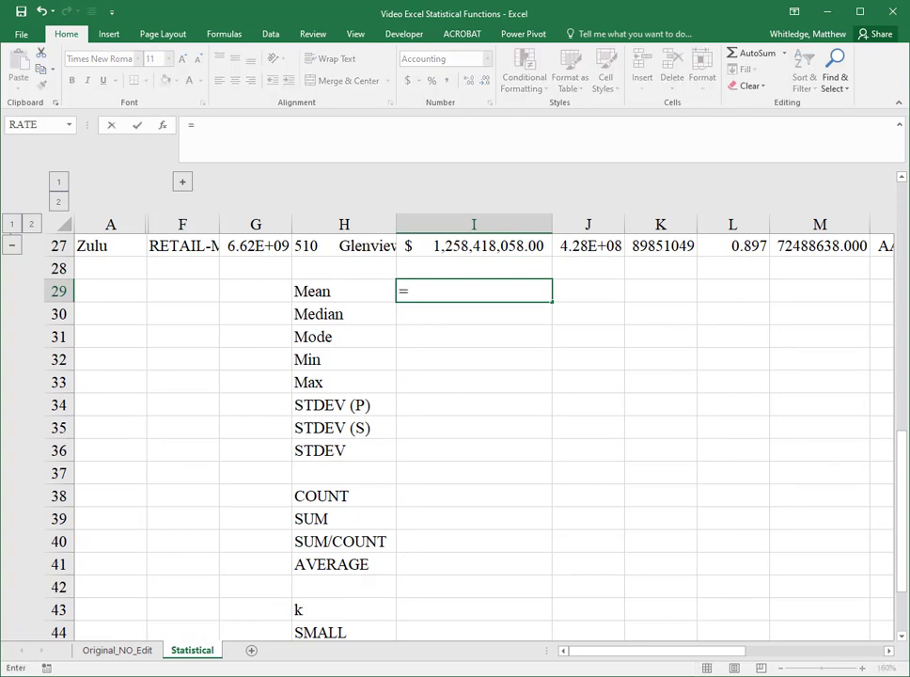
type("mean(")
key("Up")
key("Up")
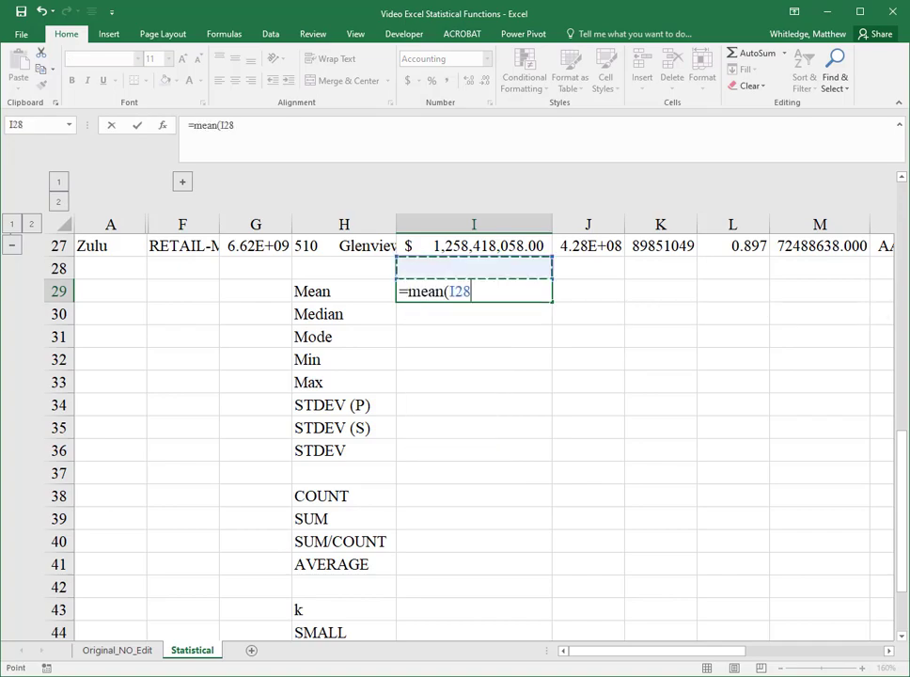
key("ctrl+shift+Up")
key("shift+Down")
type(")")
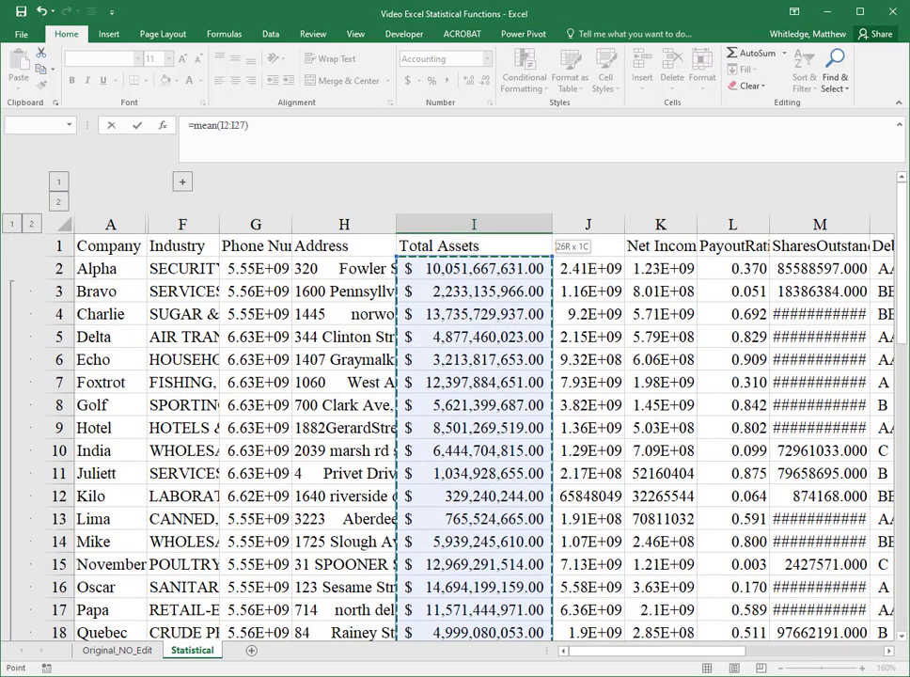
key("Return")
Step: Change the I29 formula's function name to AVERAGE so it reads =AVERAGE(I2:I27)
key("Down")
key("Down")
key("Down")
key("Down")
key("Down")
key("Down")
key("Down")
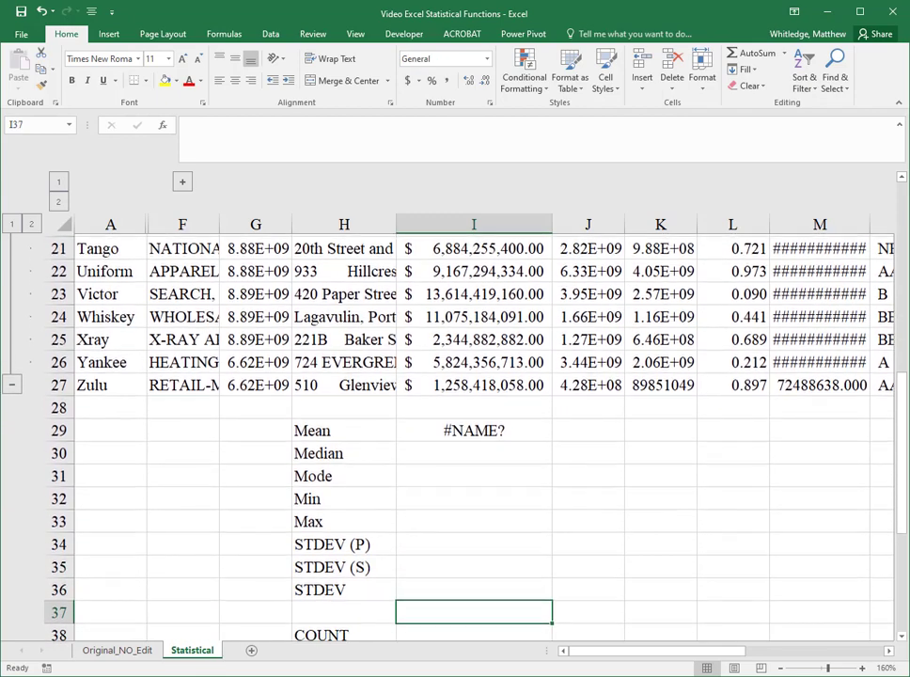
key("Up")
key("Up")
key("Up")
key("Up")
key("Up")
key("Up")
key("Up")
key("Up")
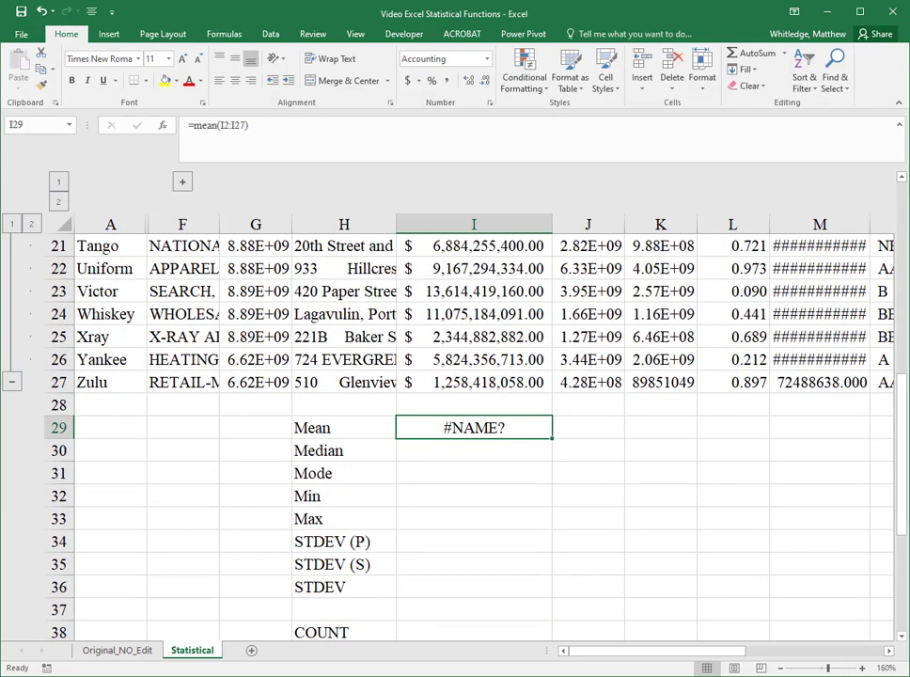
key("F2")
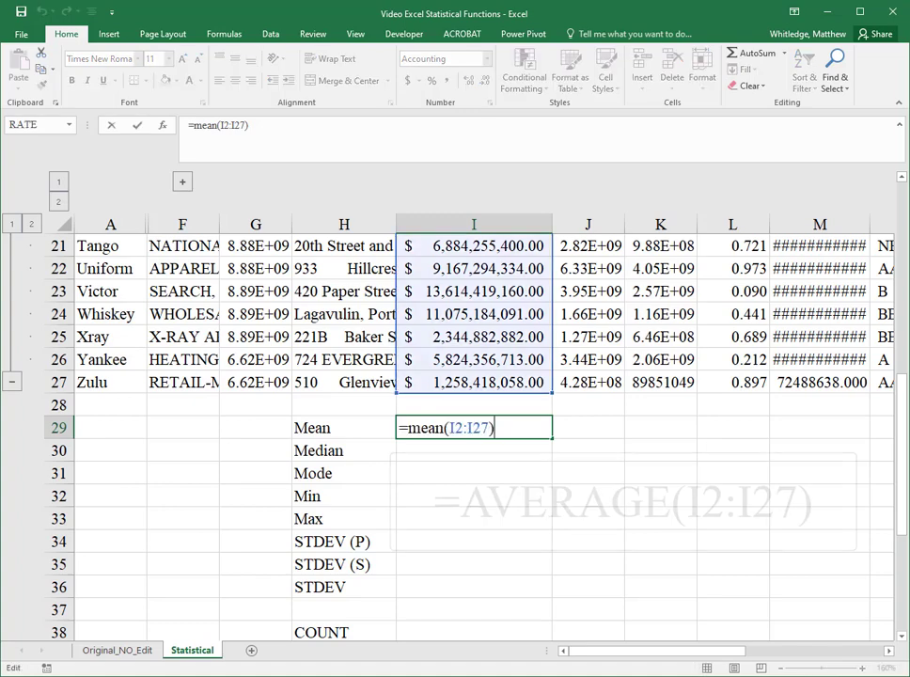
key("Left")
key("Left")
key("Left")
key("Left")
key("Left")
key("Left")
key("Left")
key("Left")
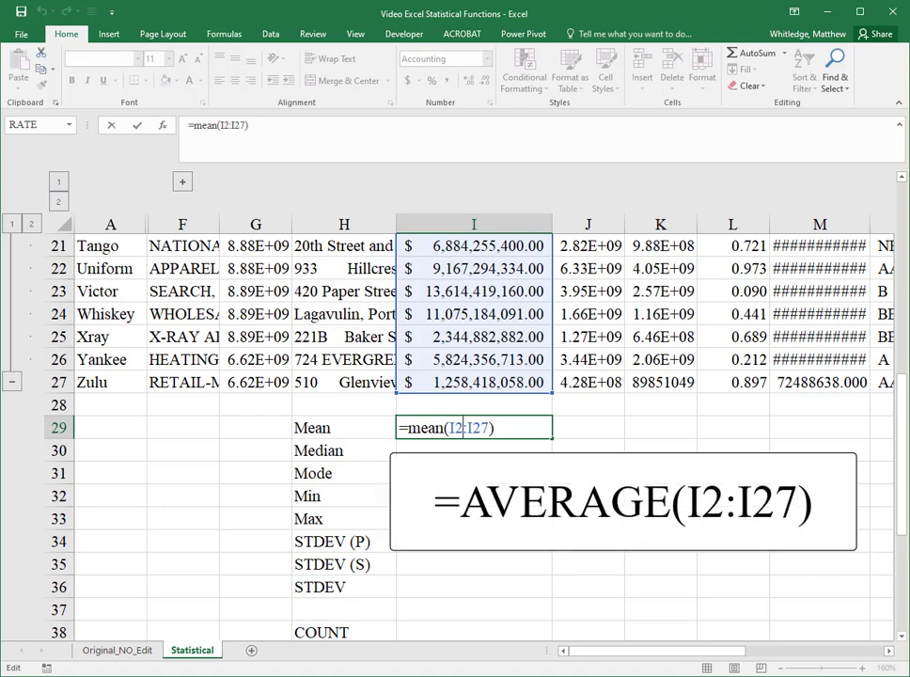
key("BackSpace")
key("BackSpace")
key("BackSpace")
key("BackSpace")
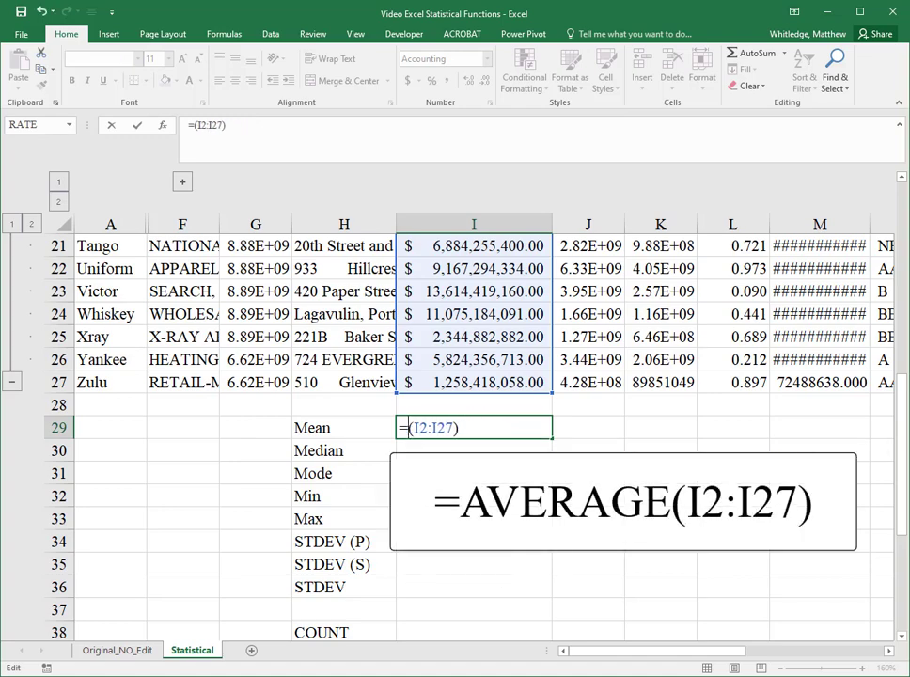
type("average")
key("Return")
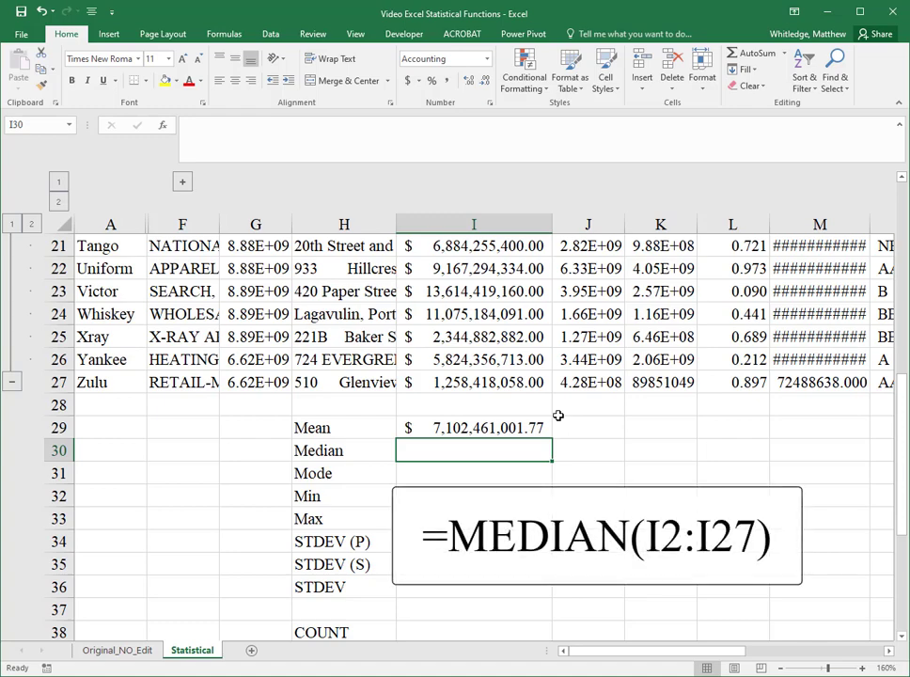
Step: Enter =MEDIAN(I2:I27) in I30 for the median of Total Assets
type("=median")
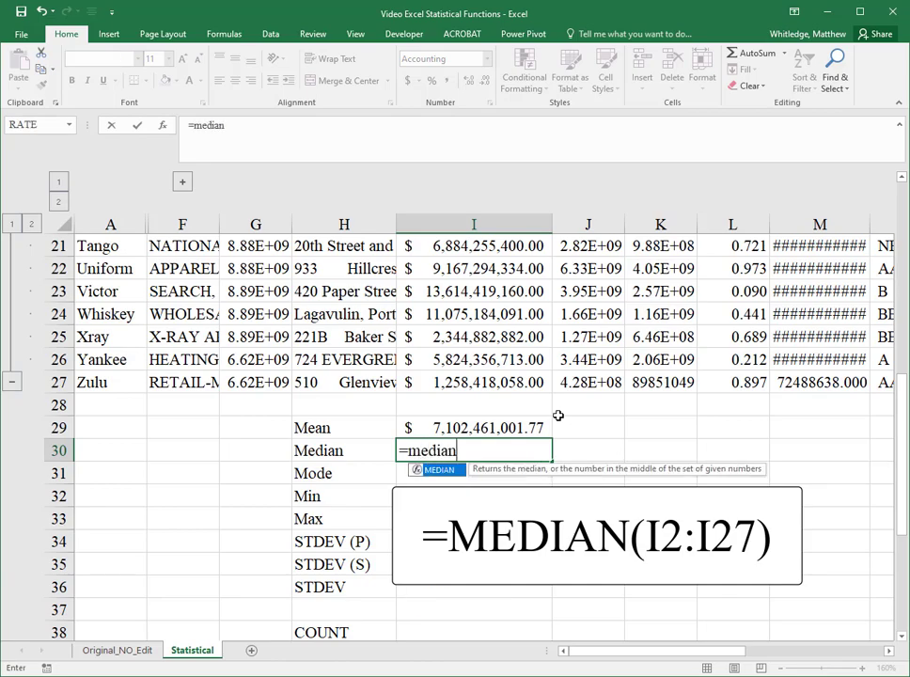
type("(")
key("Up")
key("ctrl+Up")
key("ctrl+Up")
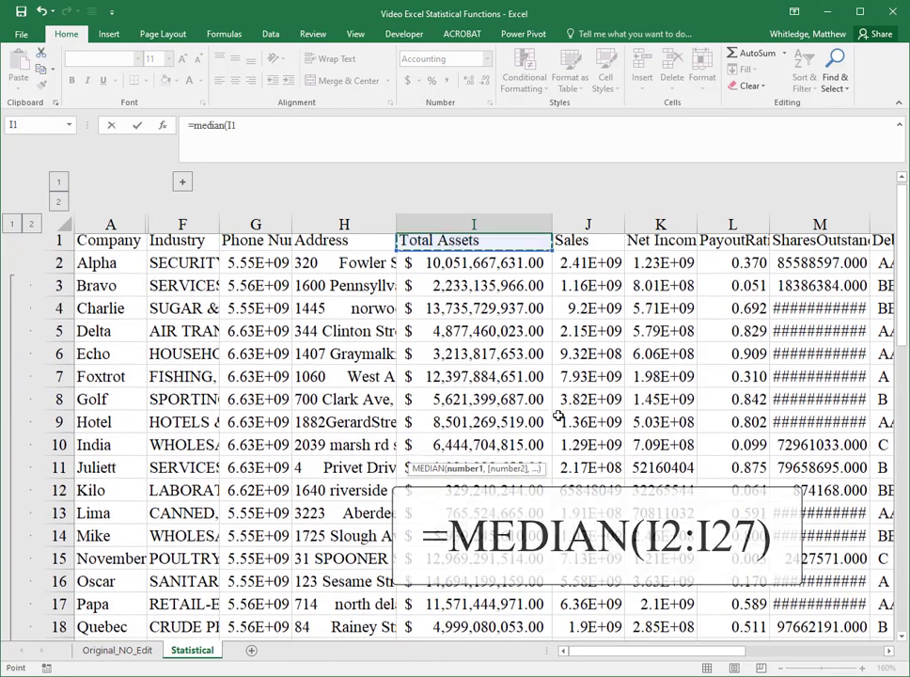
key("ctrl+Down")
key("shift+Up")
key("shift+Up")
key("shift+Up")
key("shift+Up")
key("shift+Up")
key("shift+Up")
key("shift+Up")
key("shift+Up")
key("shift+Up")
key("shift+Up")
key("shift+Up")
key("shift+Up")
key("shift+Up")
key("shift+Up")
key("shift+Up")
key("shift+Up")
key("shift+Up")
key("shift+Up")
key("shift+Up")
key("shift+Up")
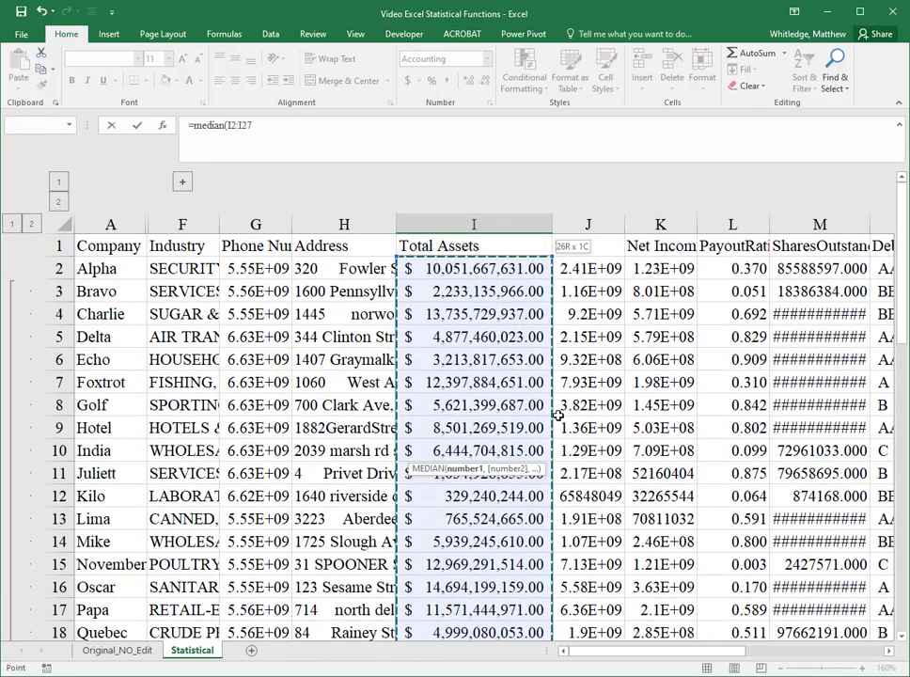
key("Return")
key("Up")
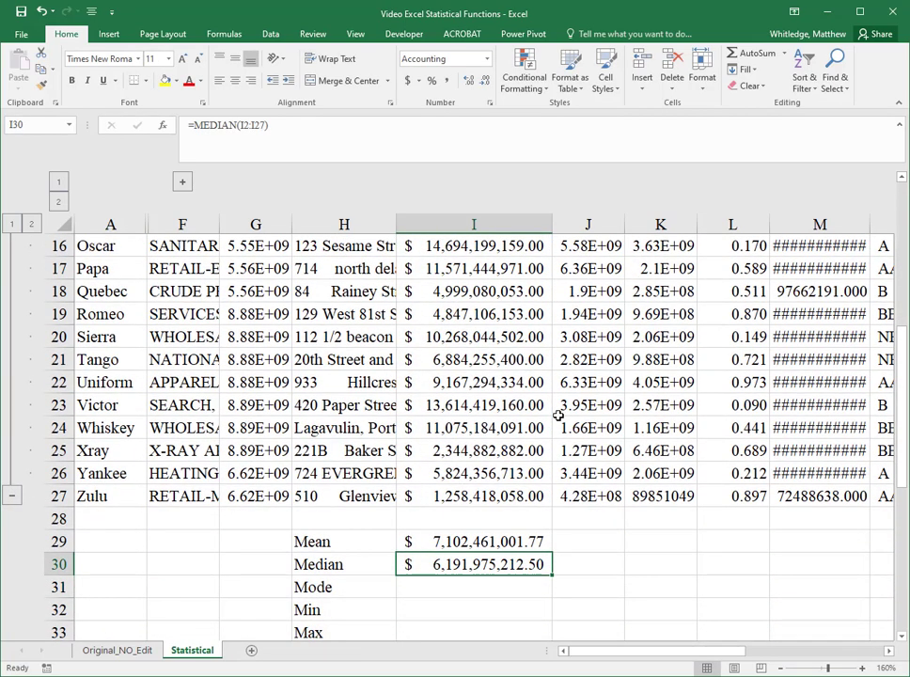
Step: Enter =MODE(I2:I27) in I31 for the mode of Total Assets
key("Down")
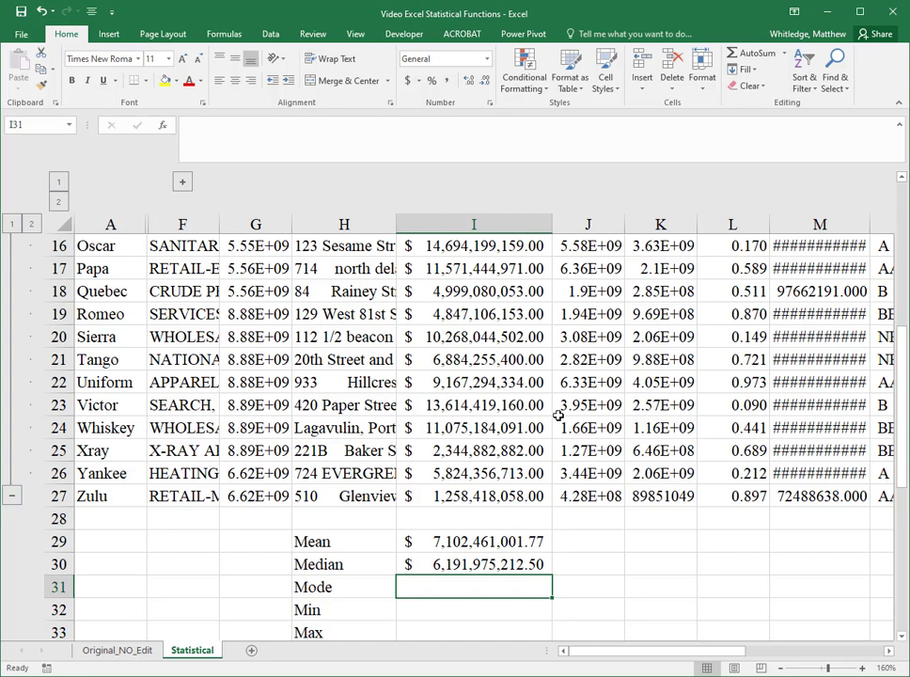
type("=mode(")
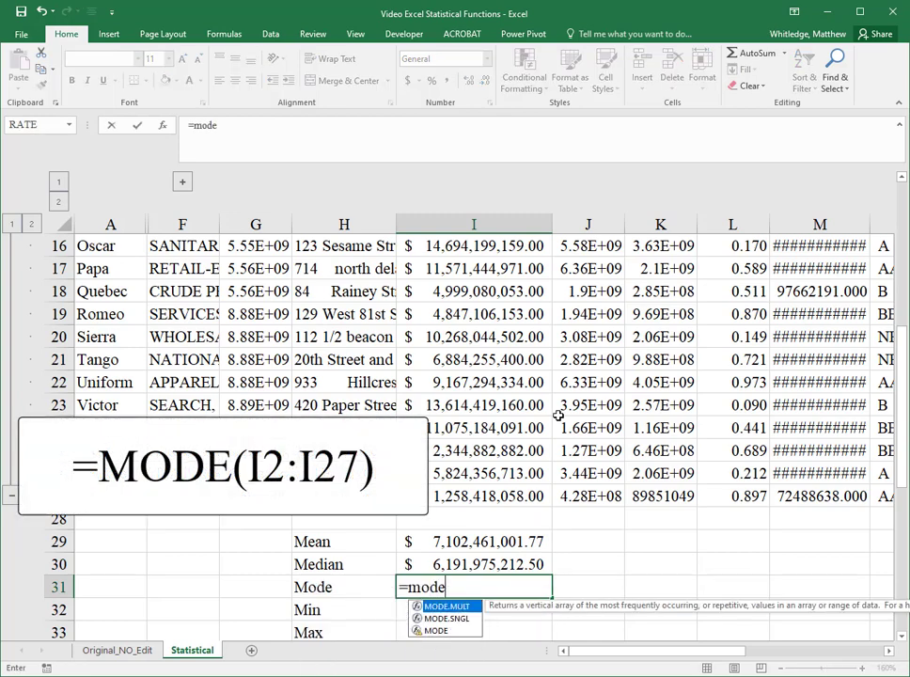
key("Up")
key("Up")
key("Up")
key("Up")
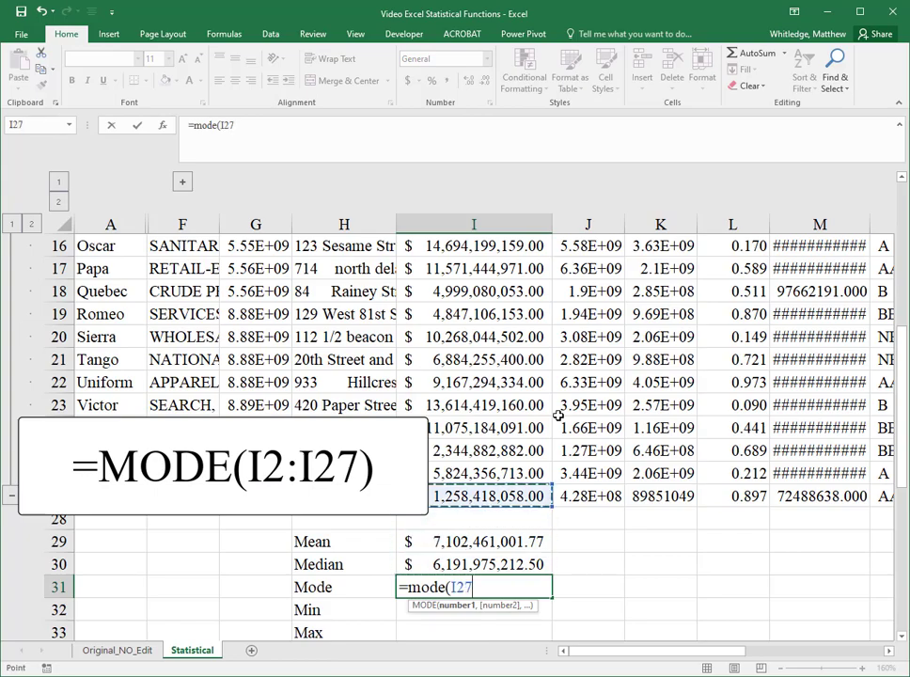
key("ctrl+shift+Up")
key("shift+Down")
key("Return")
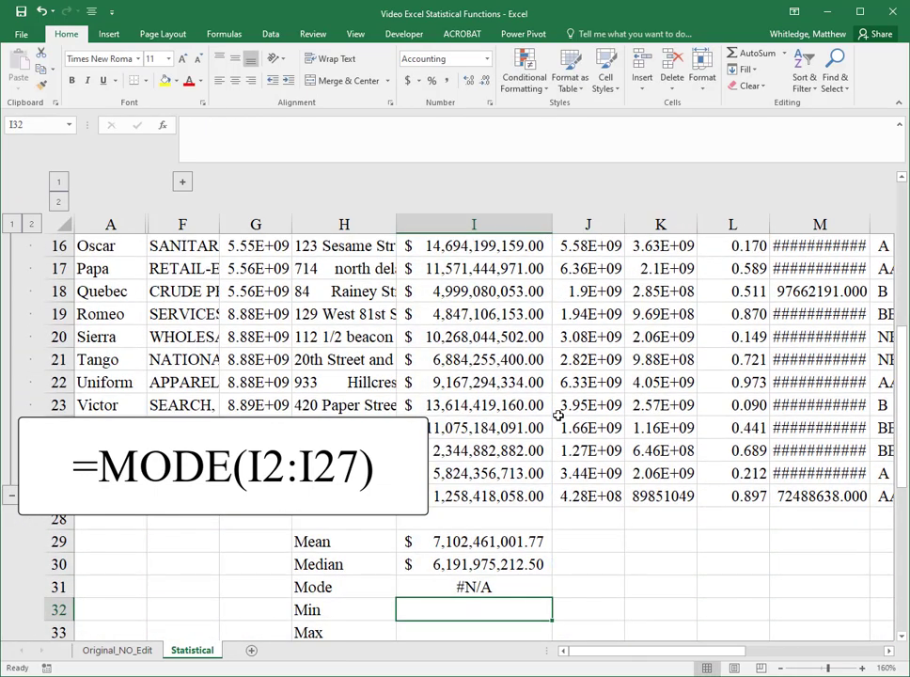
key("Up")
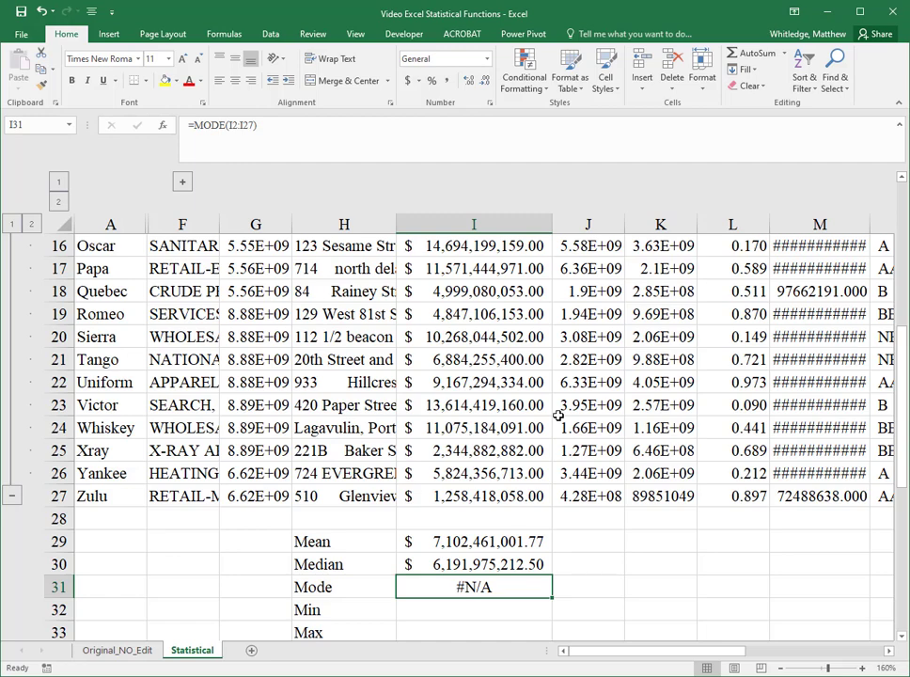
Step: Copy Zulu's Total Assets value over Yankee's in I26 to test MODE, then undo the paste
key("Up")
key("Up")
key("Up")
key("Up")
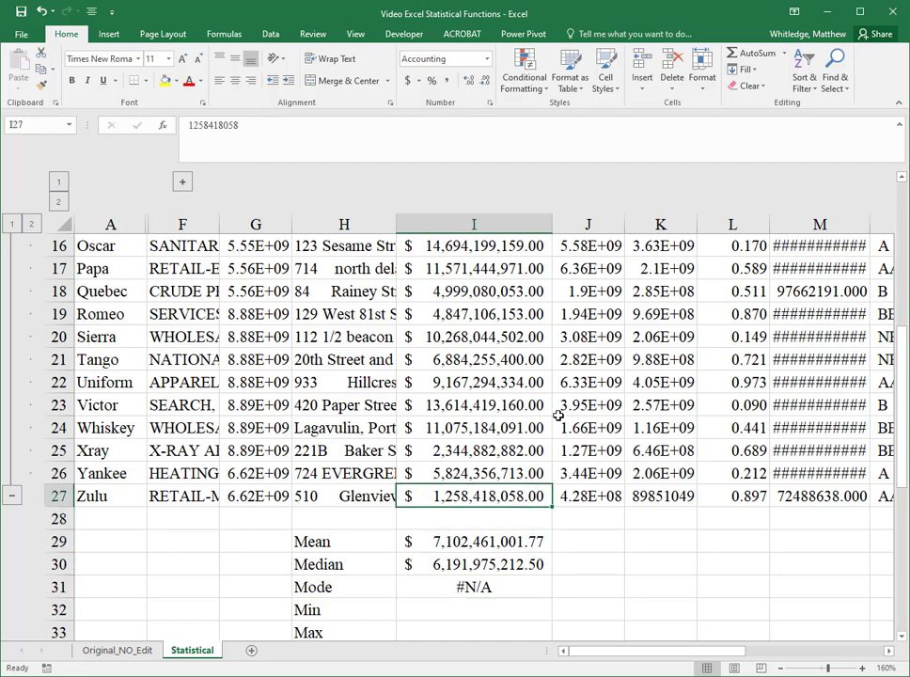
key("ctrl+c")
key("ctrl+v")
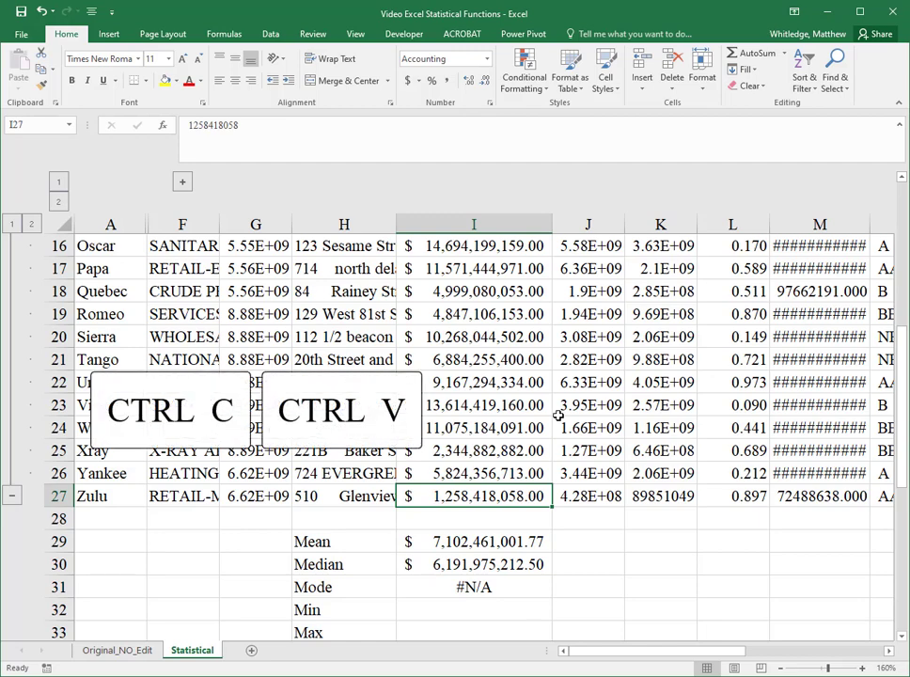
key("ctrl+c")
key("Up")
key("ctrl+v")
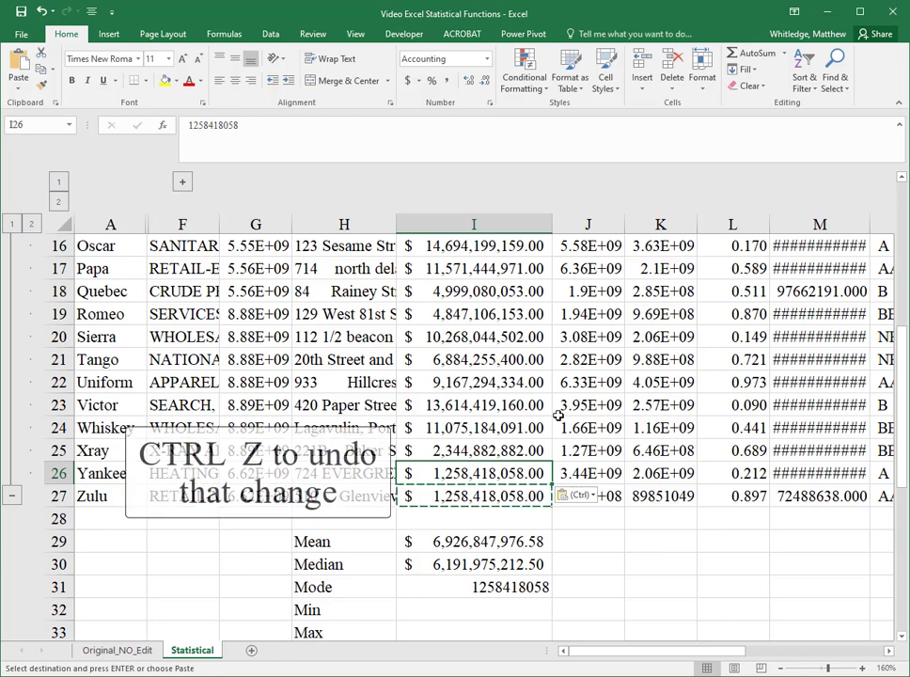
key("ctrl+z")
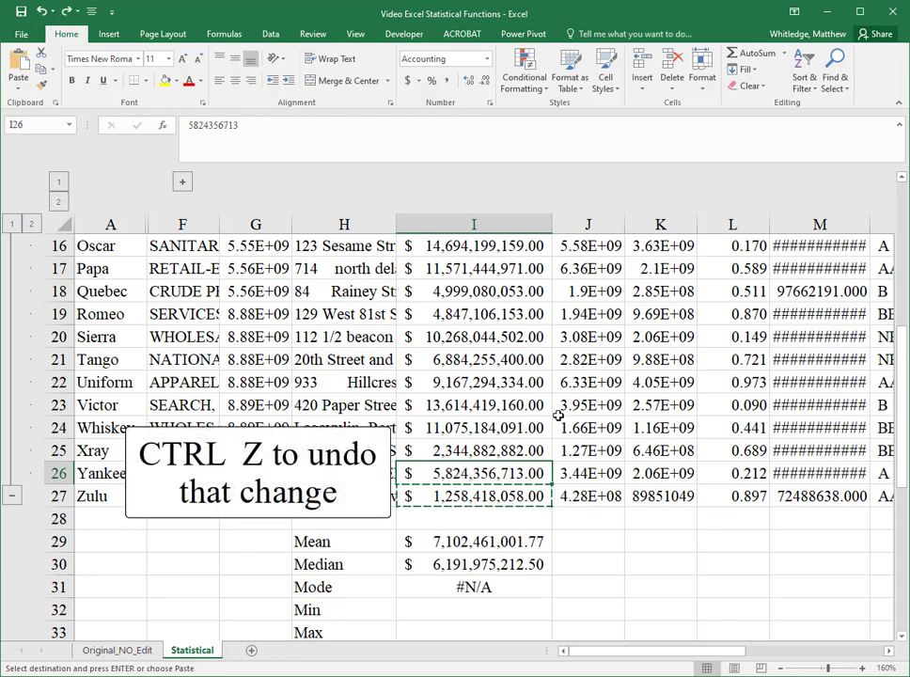
Step: Enter a MIN formula over the Total Assets values I2:I27 in I32
key("Down")
key("Down")
key("Down")
key("Down")
key("Down")
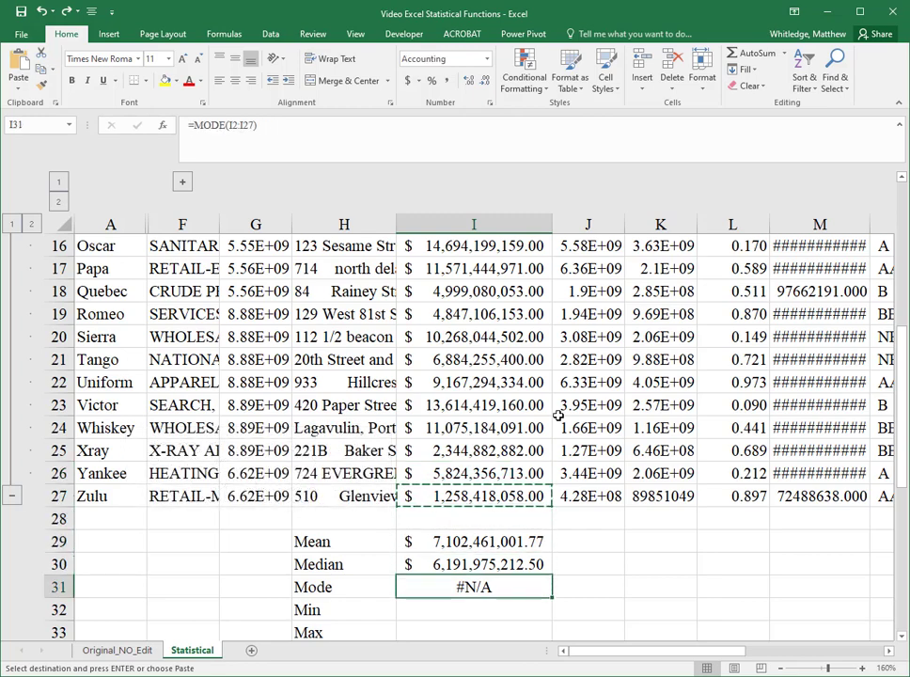
key("Down")
key("Down")
key("Down")
key("Down")
key("Up")
key("Up")
key("Up")
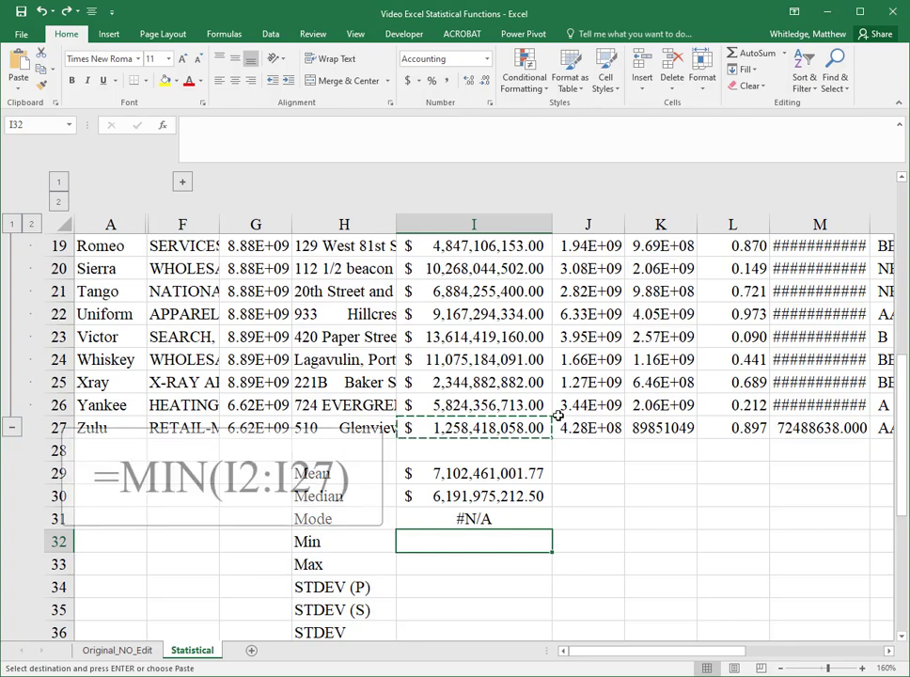
type("=min(")
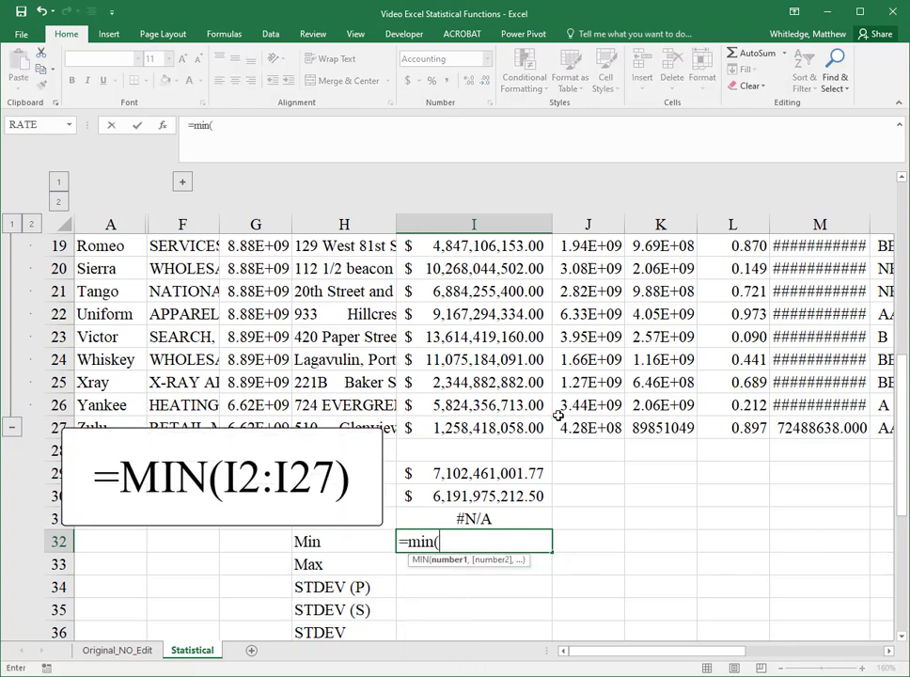
key("Up")
key("Up")
key("Up")
key("Up")
key("Up")
key("ctrl+shift+Up")
key("Return")
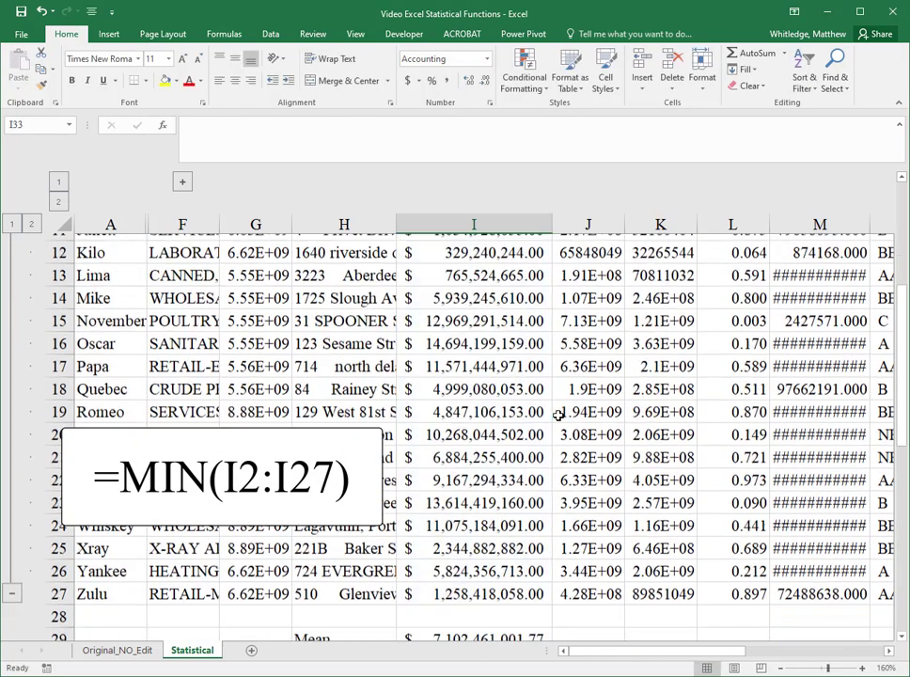
Step: Enter =MAX(I2:I27) in I33 for the maximum of Total Assets
scroll(559, 415, "down", 1)
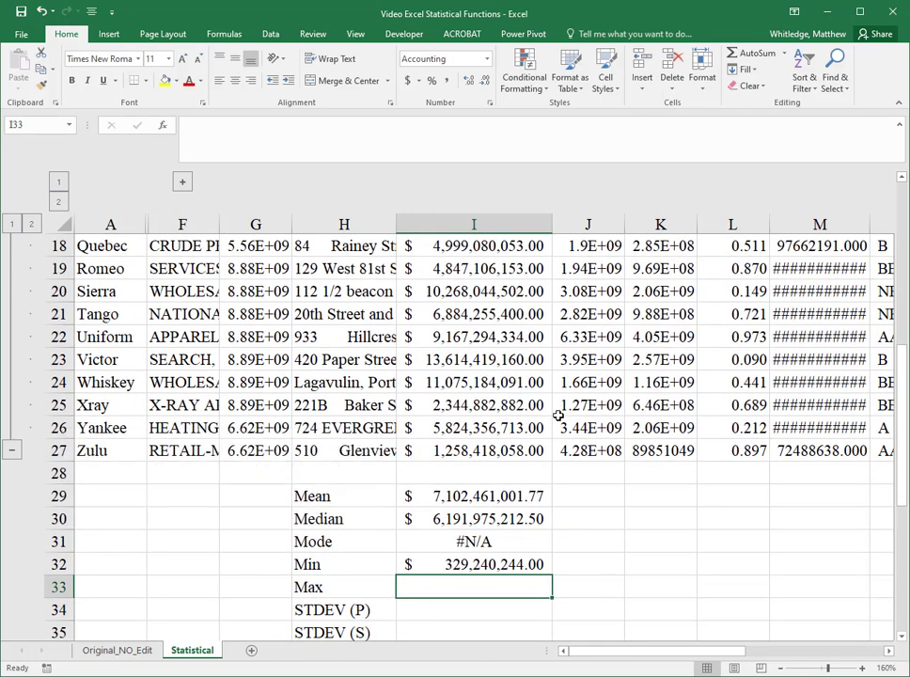
type("=")
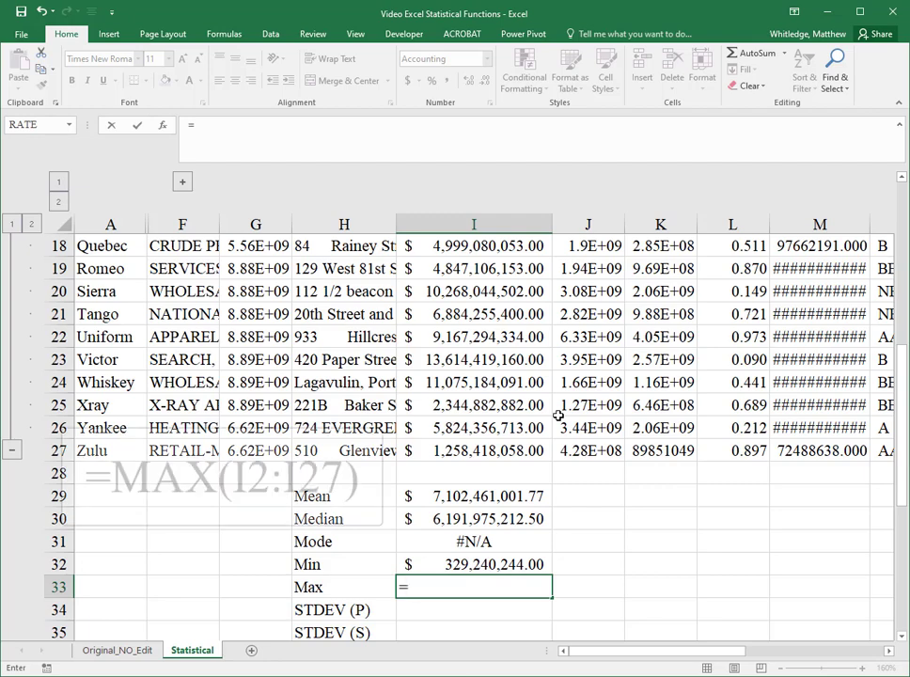
type("max(")
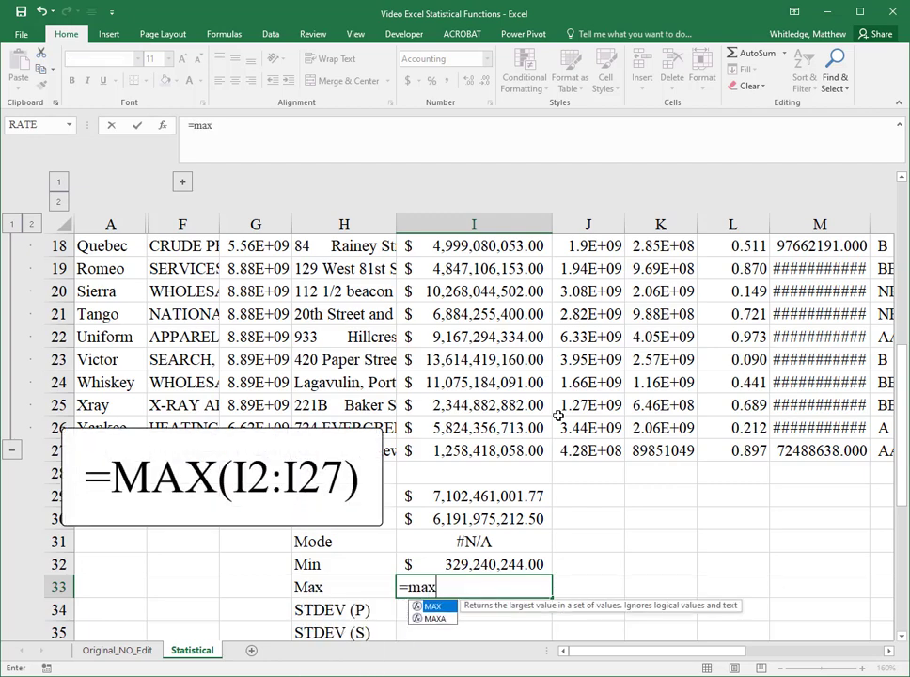
key("Up")
key("Up")
key("Up")
key("Up")
key("Up")
key("Up")
key("ctrl+Up")
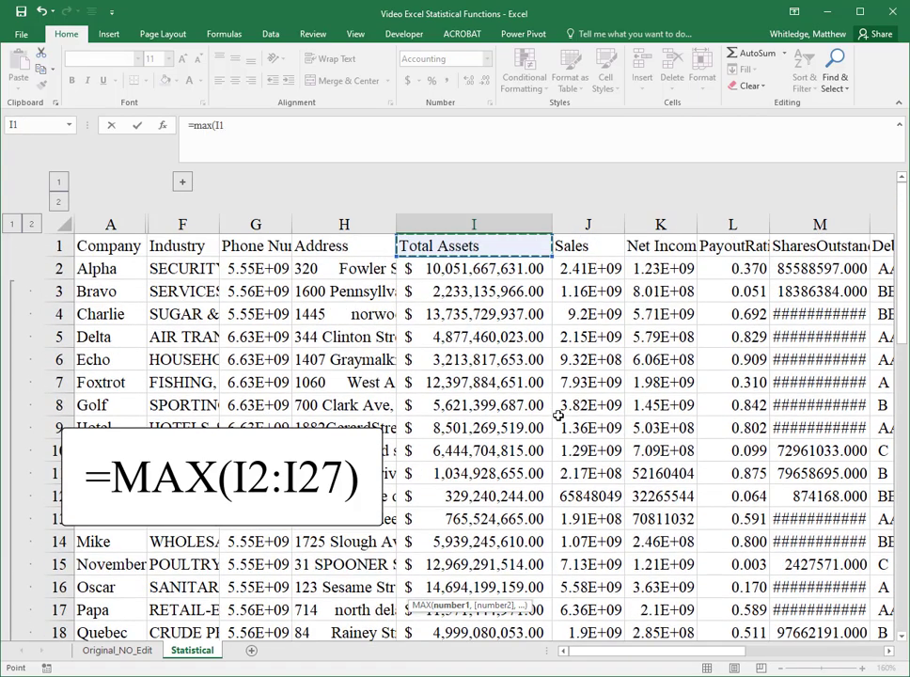
key("Down")
key("ctrl+shift+Down")
key("Return")
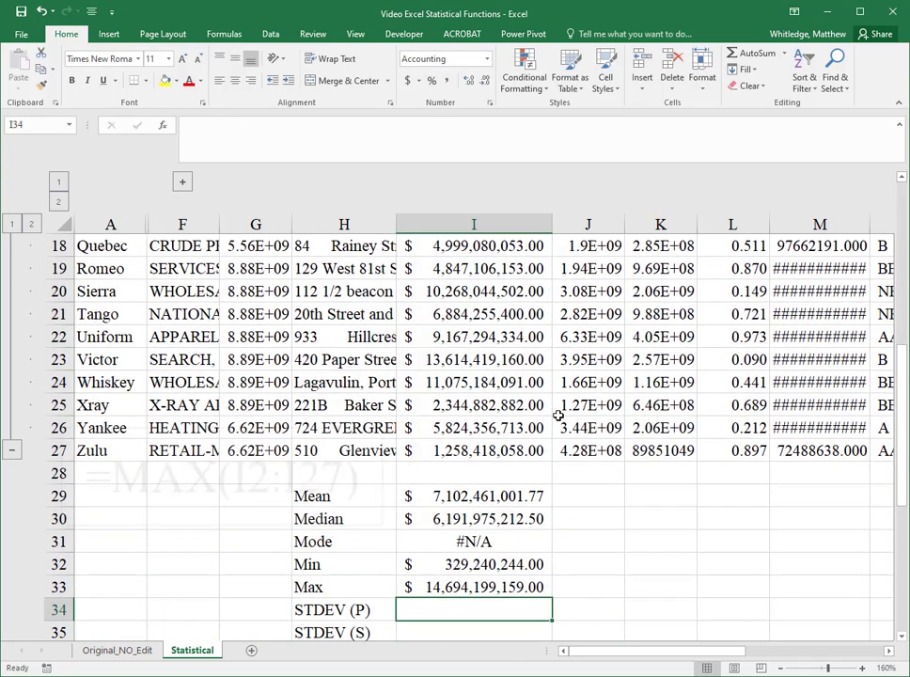
key("Up")
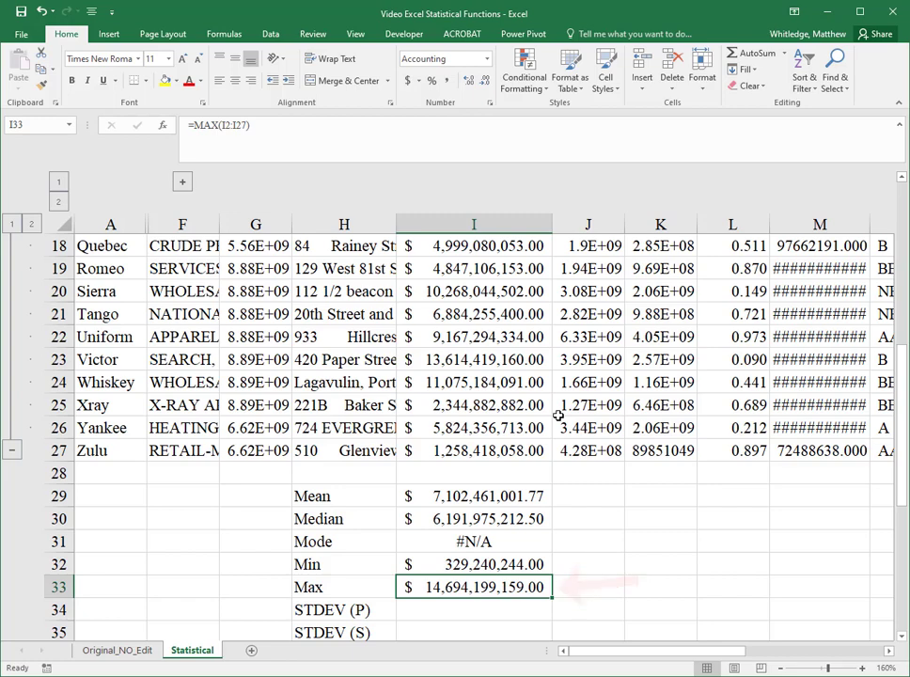
Step: Enter =STDEV.P(I2:I27) in I34 for the population standard deviation of Total Assets
key("Down")
key("Down")
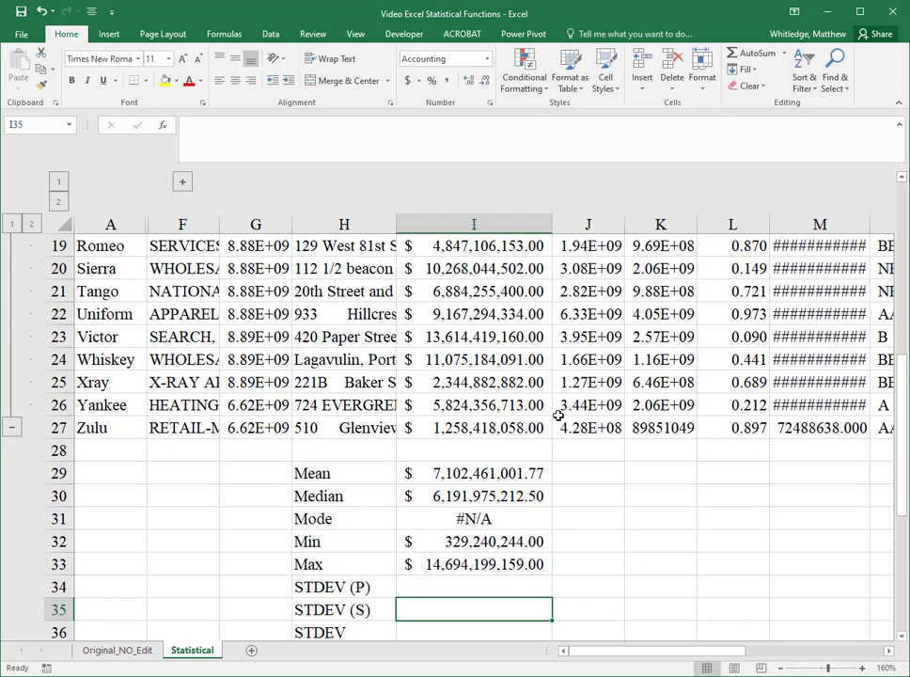
key("Up")
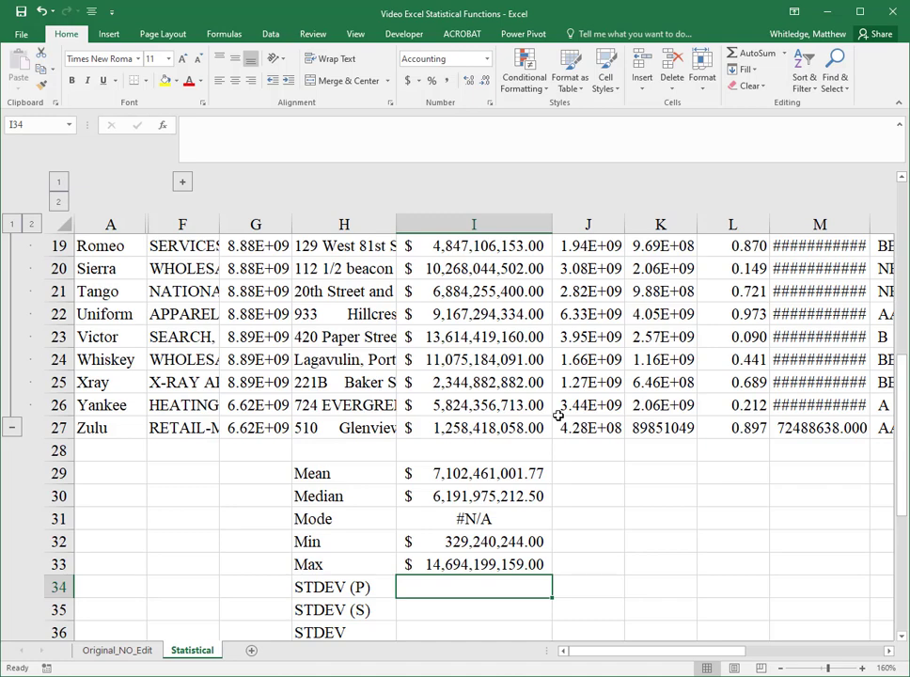
type("=stde")
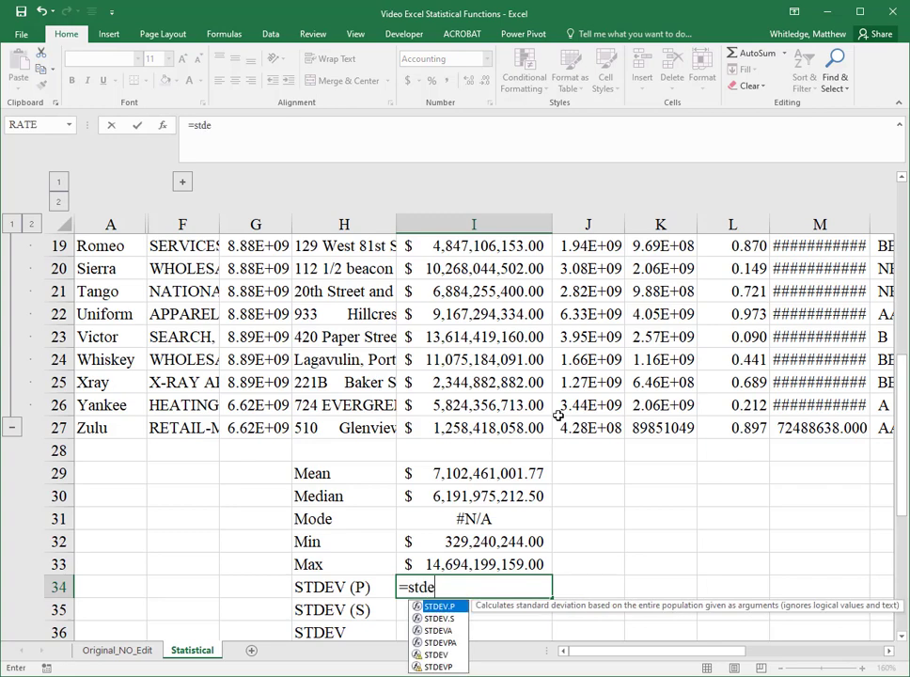
type("v.p")
scroll(559, 415, "down", 1)
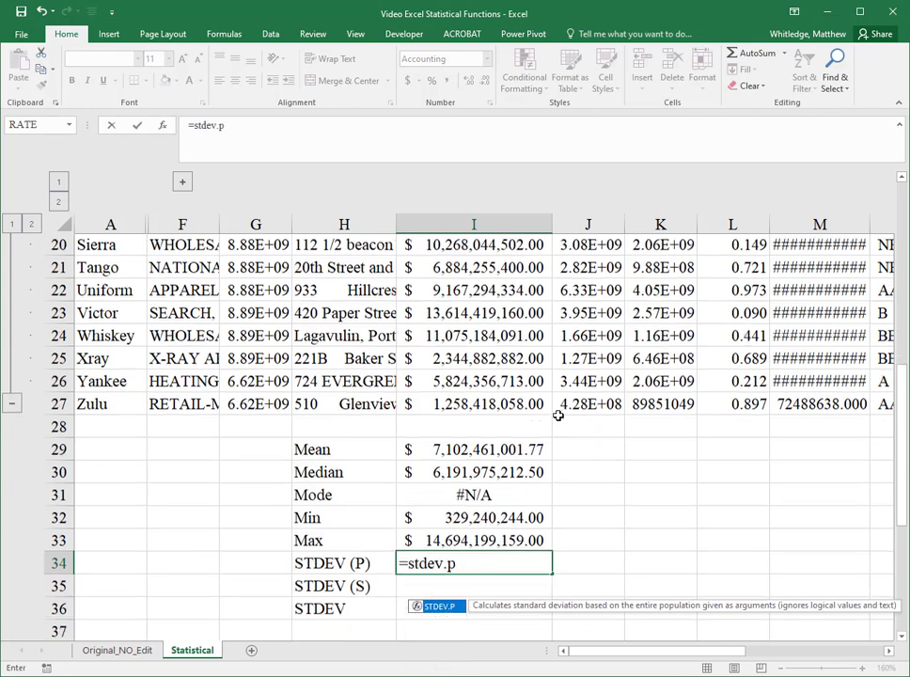
scroll(559, 415, "down", 1)
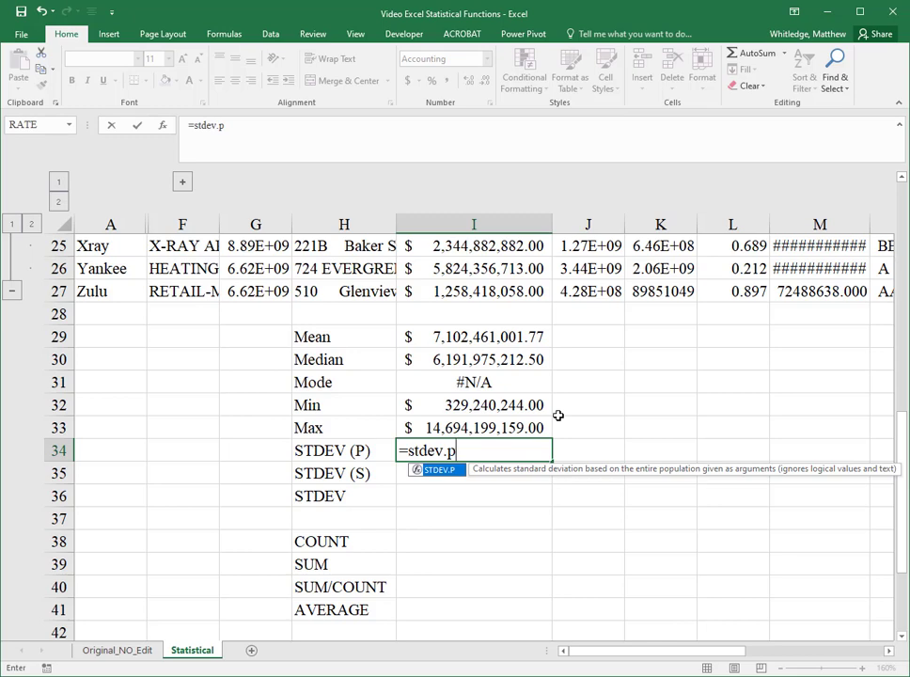
type("(")
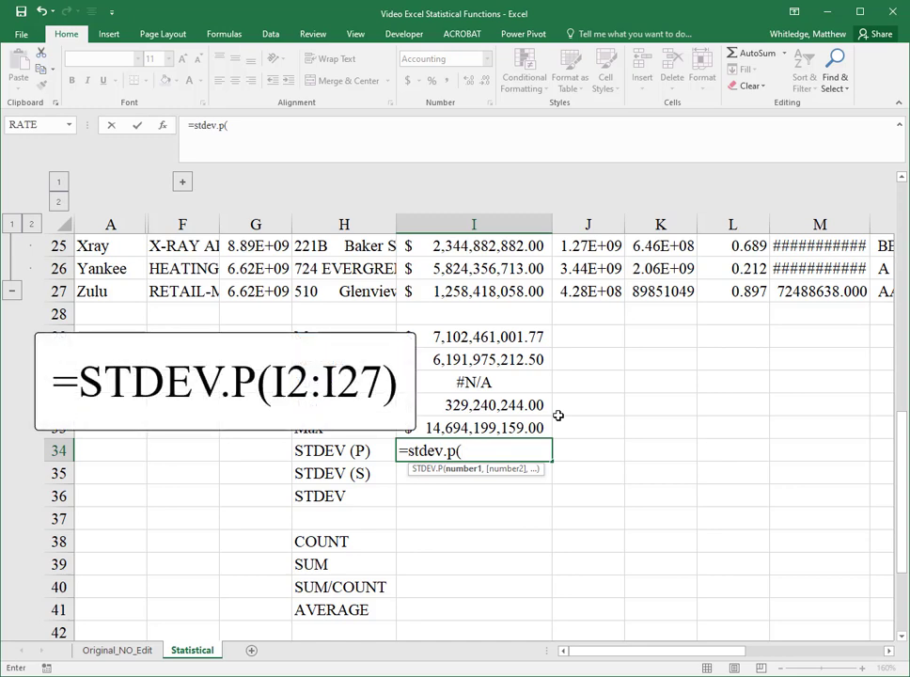
key("Up")
key("Up")
key("Up")
key("Up")
key("Up")
key("Up")
key("Up")
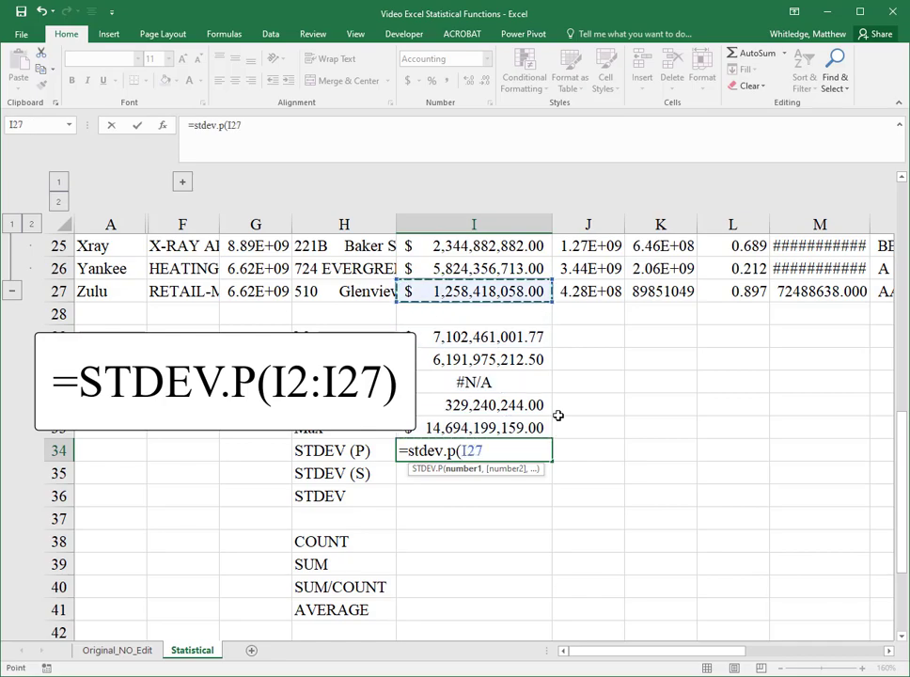
key("ctrl+shift+Up")
key("Return")
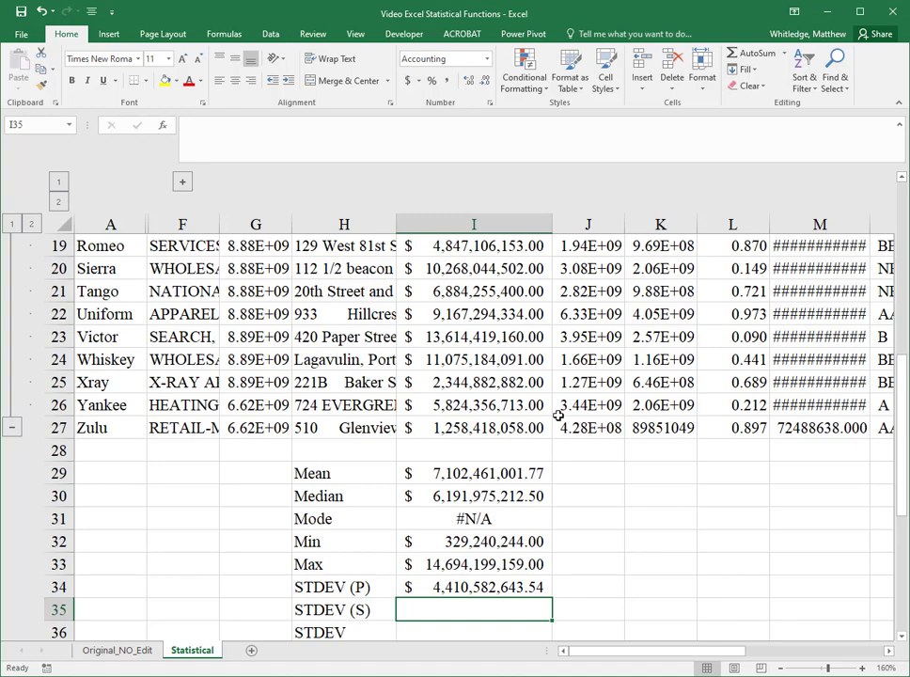
Step: Enter =STDEV.S(I2:I27) in I35 for the sample standard deviation of Total Assets
type("=stdev.s")
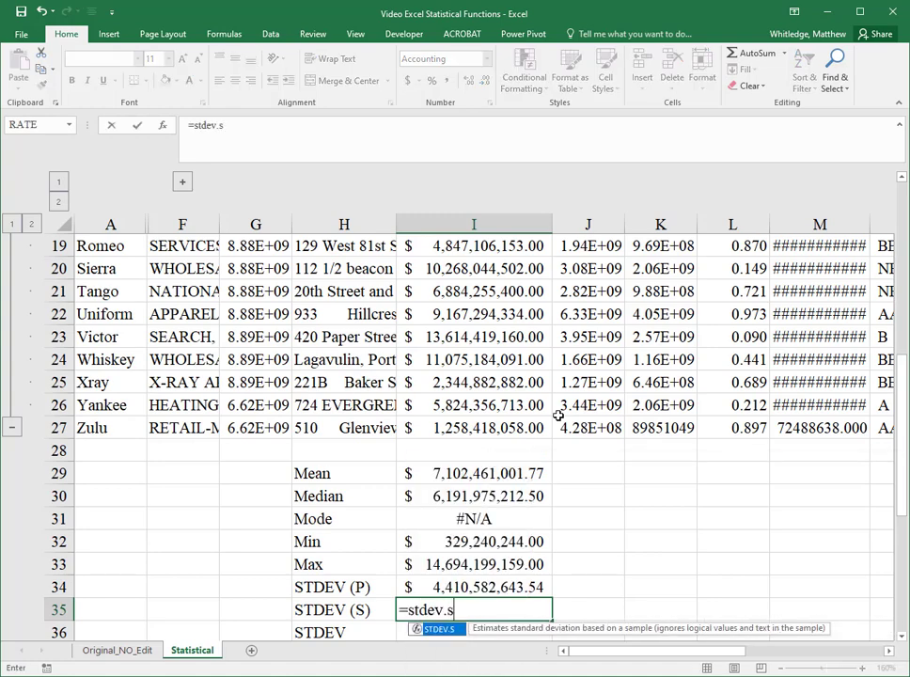
scroll(559, 416, "down", 2)
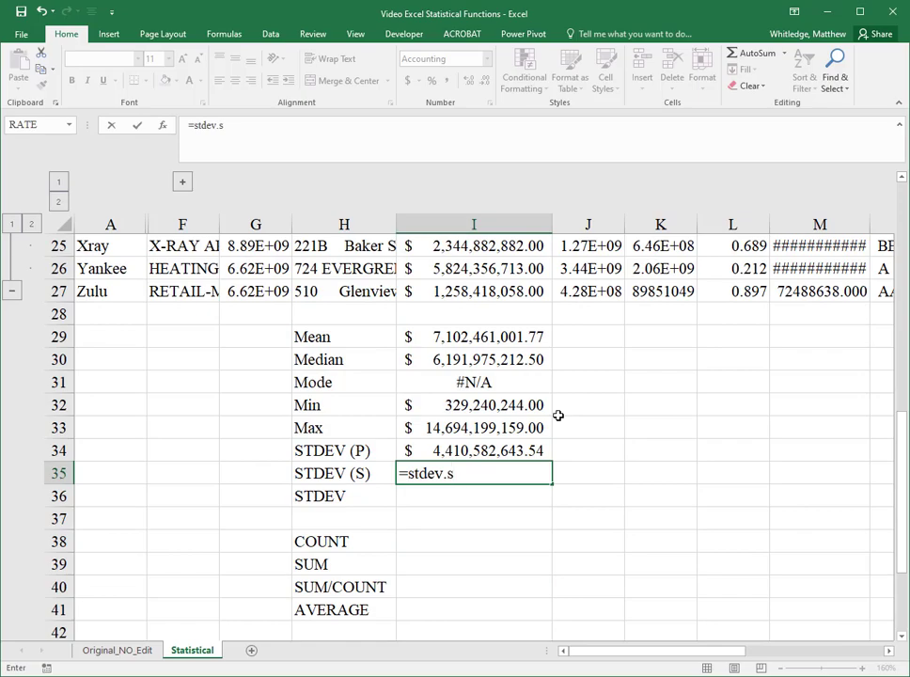
type("(")
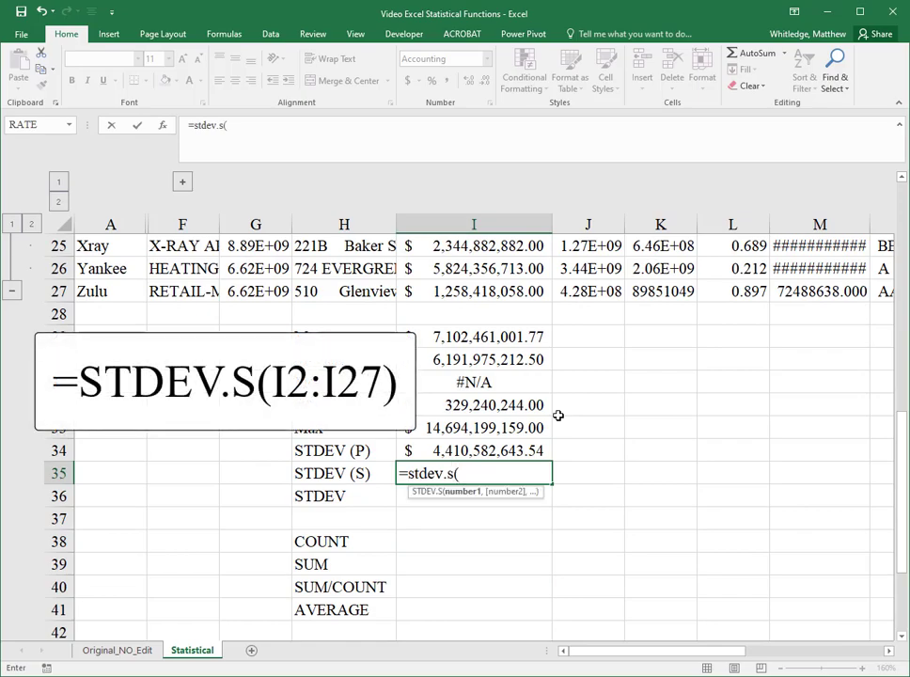
key("ctrl+Up")
key("ctrl+Up")
key("ctrl+shift+Up")
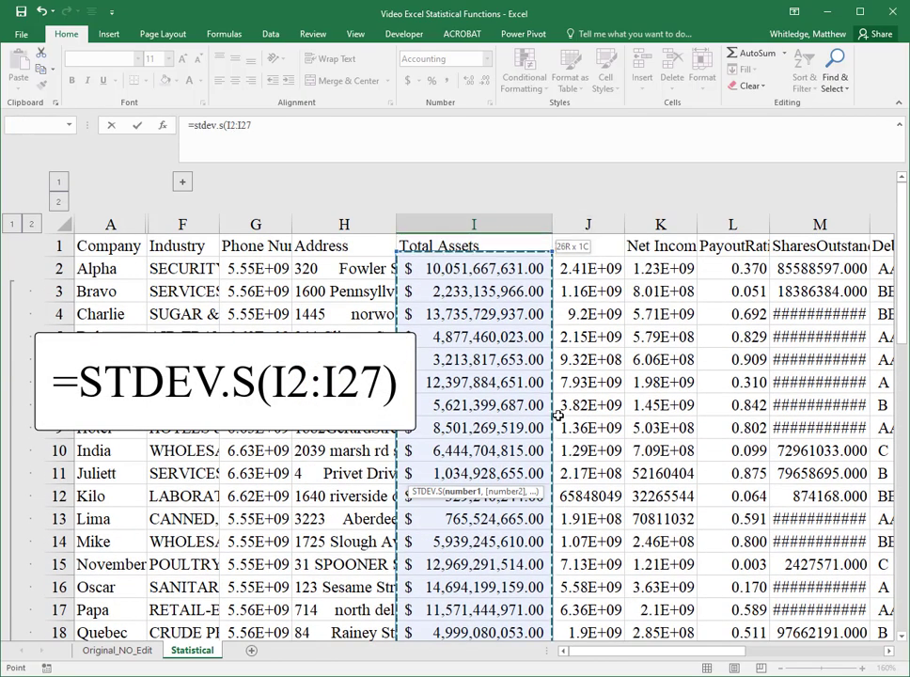
key("Return")
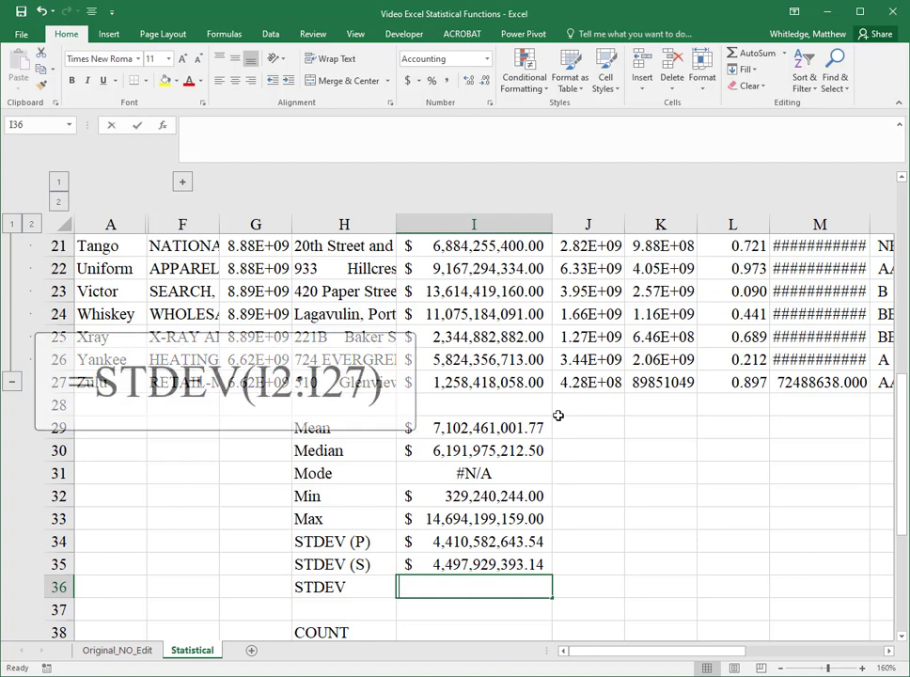
Step: Enter =STDEV(I2:I27) in I36 for the standard deviation of Total Assets
type("=stdev(")
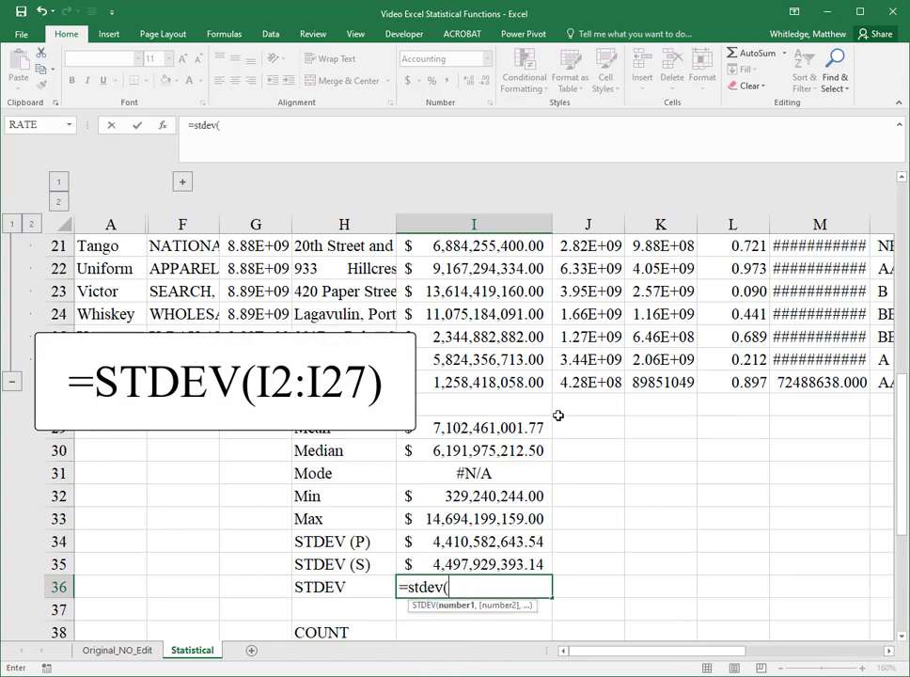
key("Up")
key("ctrl+Up")
key("ctrl+Up")
key("ctrl+shift+Up")
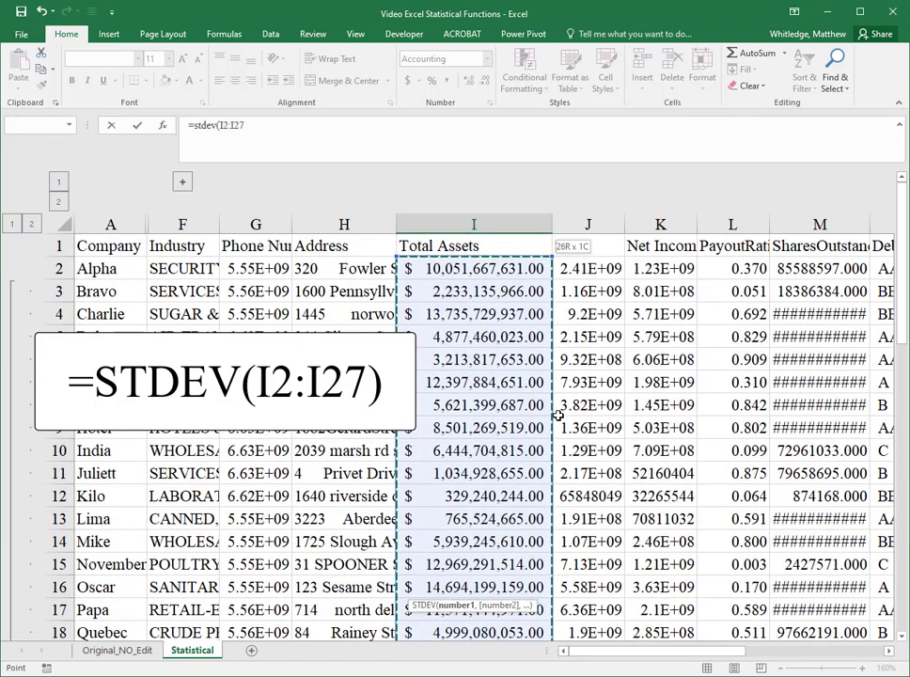
key("Return")
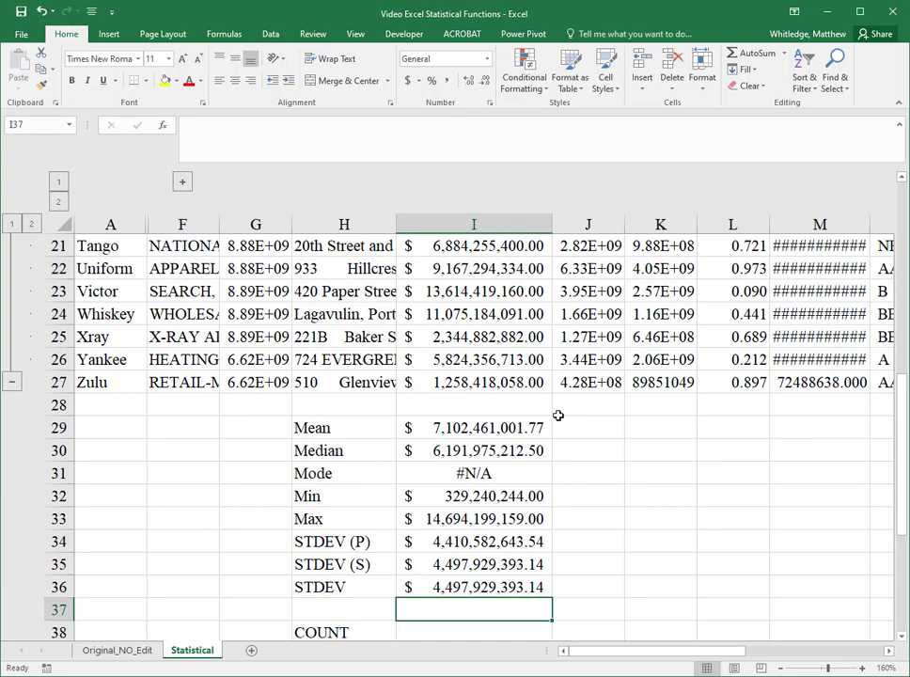
Step: Define the name totassets for the Total Assets range I2:I27
key("Down")
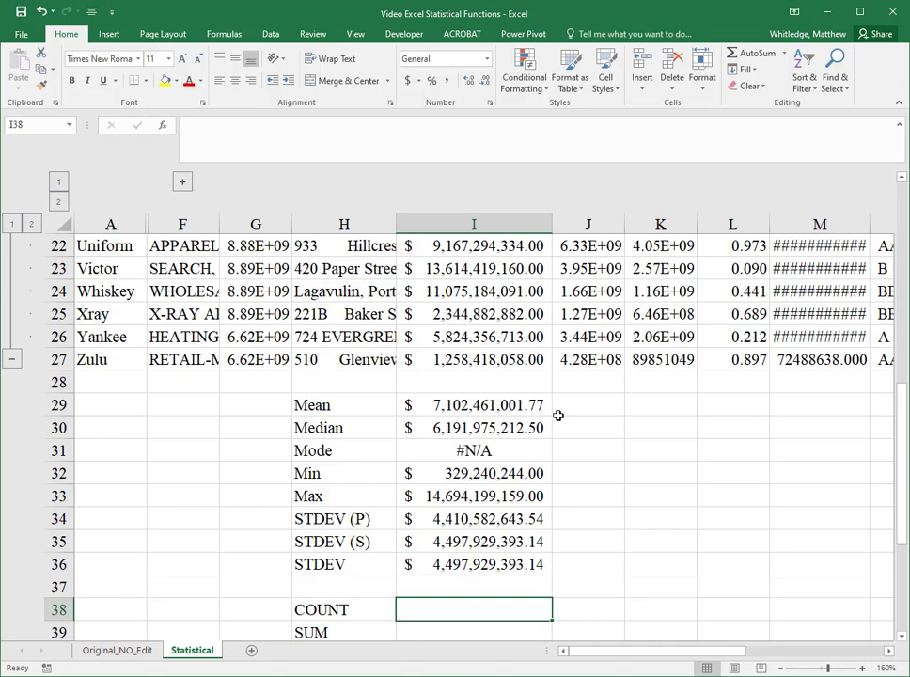
key("Up")
key("Up")
key("Up")
key("Up")
key("Up")
key("Up")
key("Up")
key("Up")
key("Up")
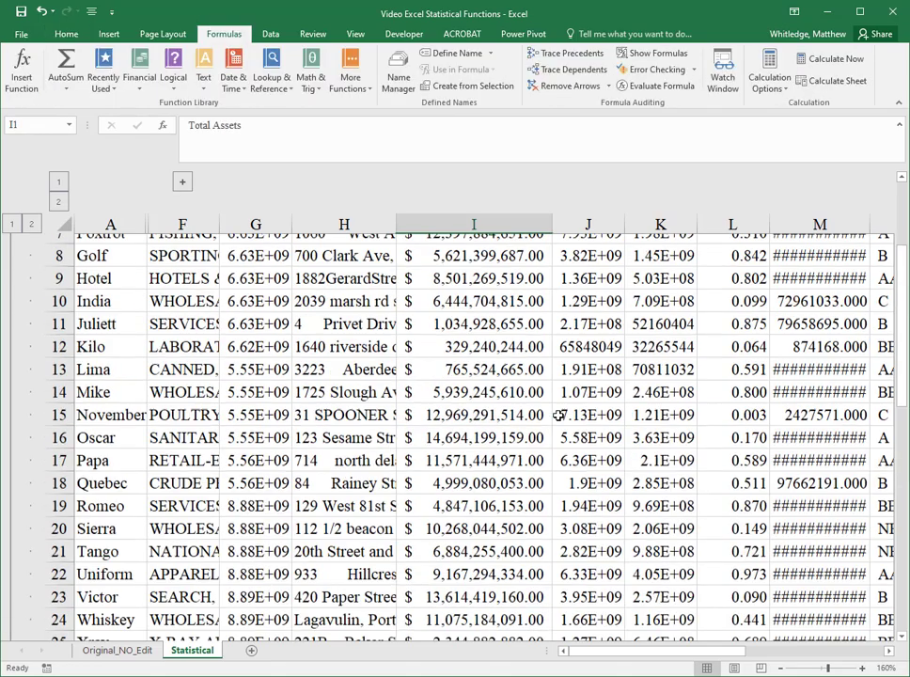
key("Down")
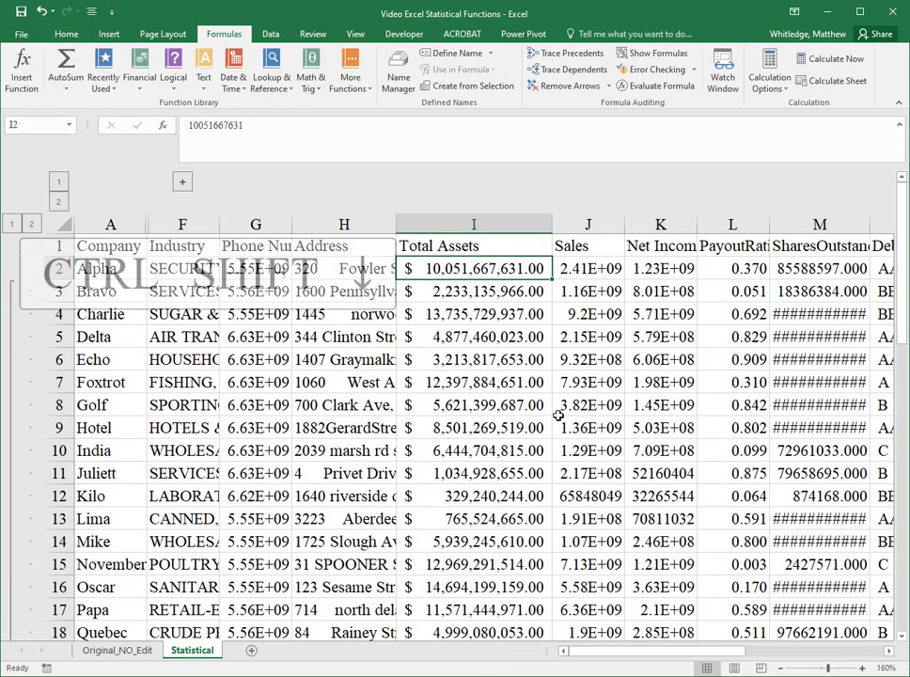
key("ctrl+shift+Down")
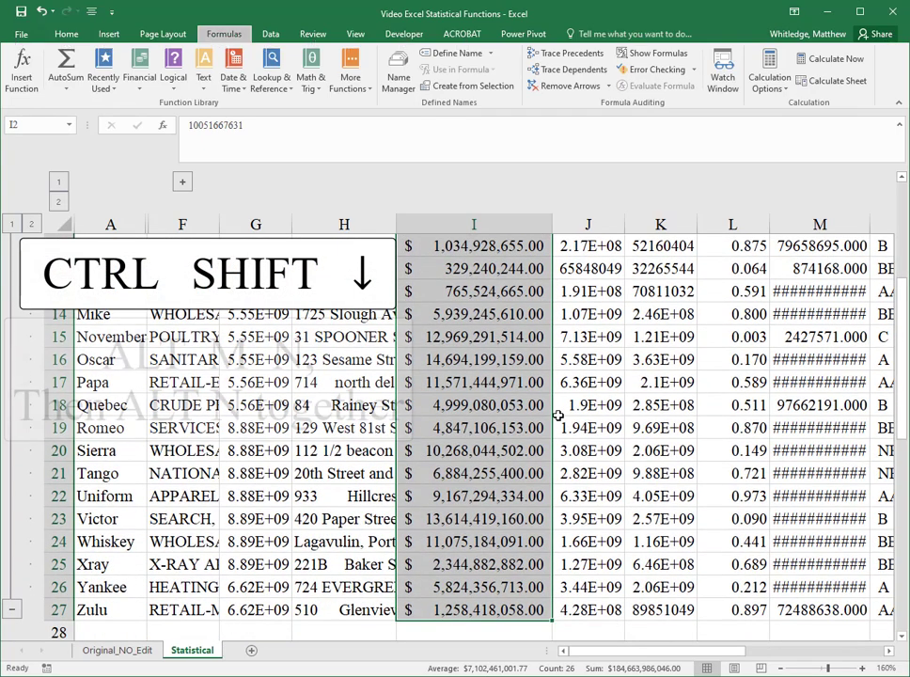
scroll(559, 415, "up", 2)
scroll(559, 415, "up", 2)
key("alt+m")
key("n")
key("alt+n")
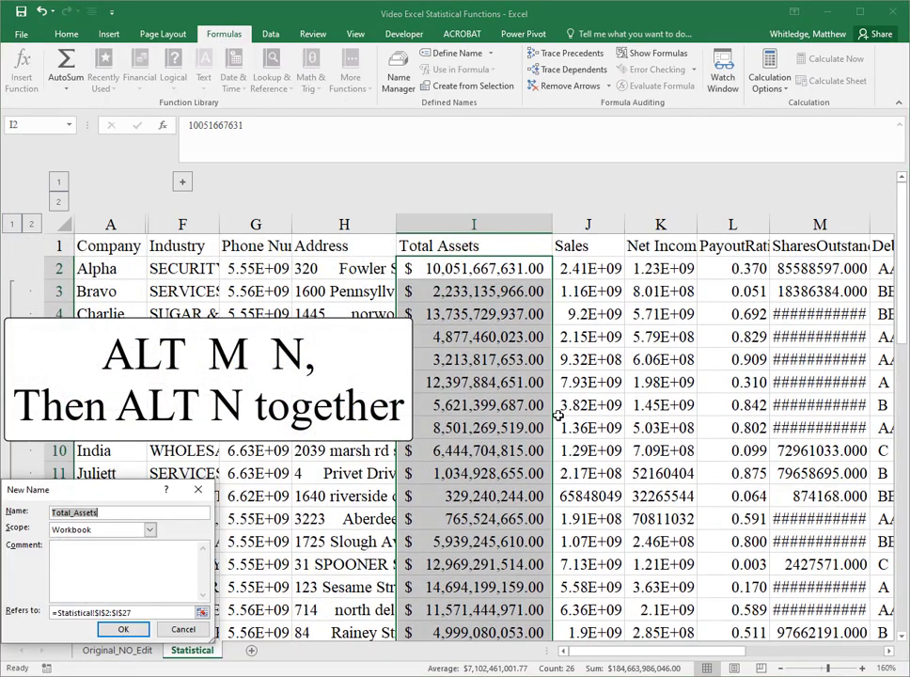
type("totassets")
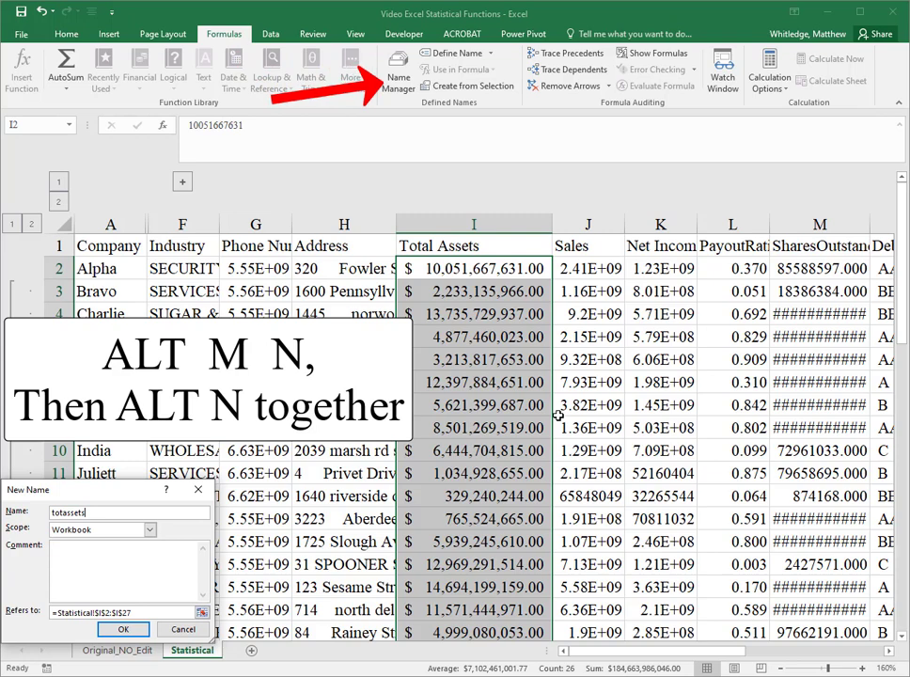
key("Return")
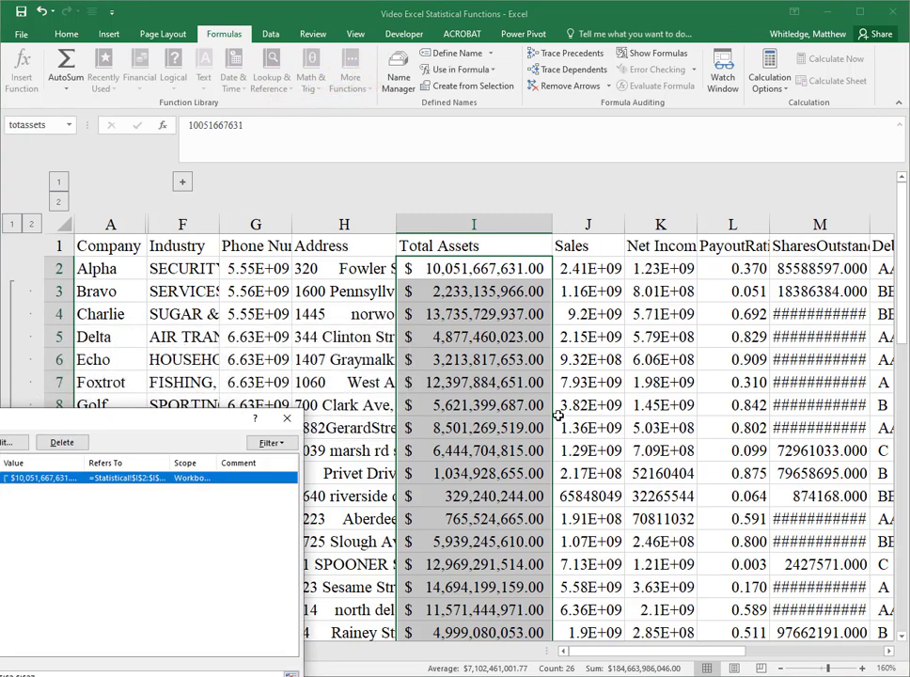
key("Escape")
Step: Group the Total Assets data rows and collapse the group to hide rows 3 to 26
key("ctrl+Down")
key("ctrl+shift+Up")
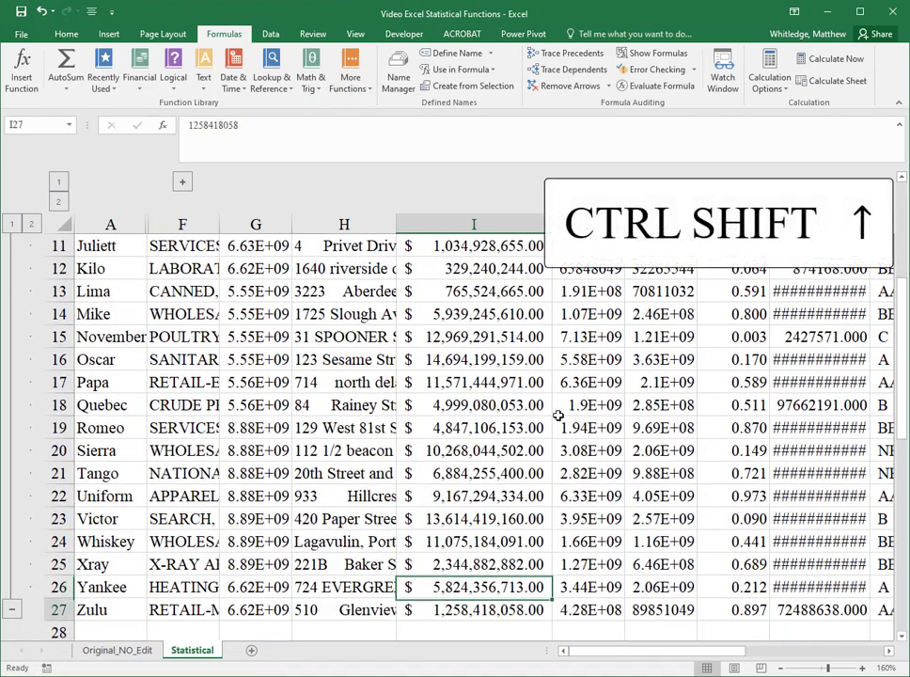
key("alt+a")
key("g")
key("g")
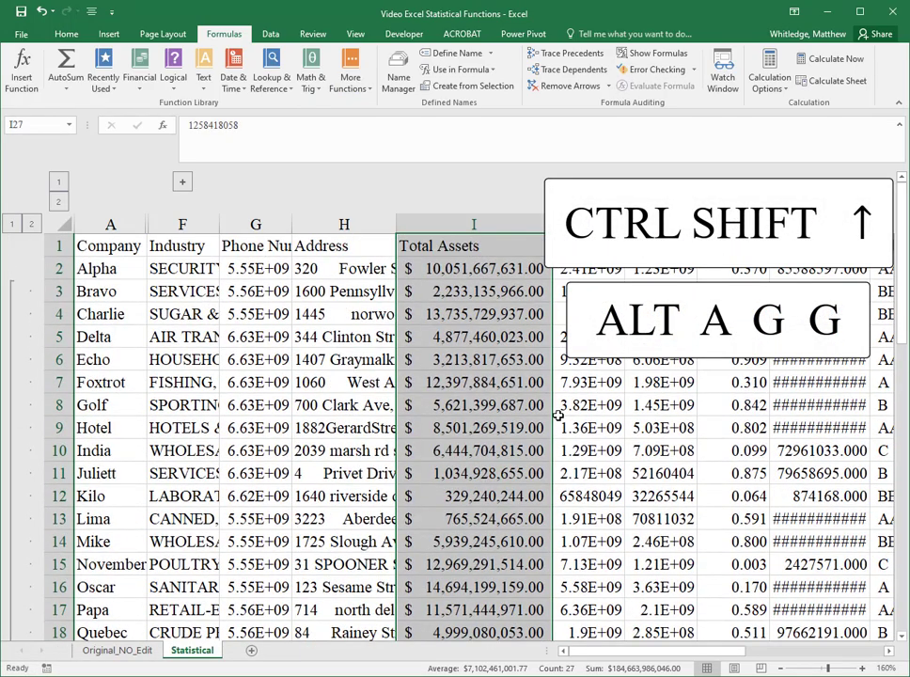
key("alt+a")
key("h")
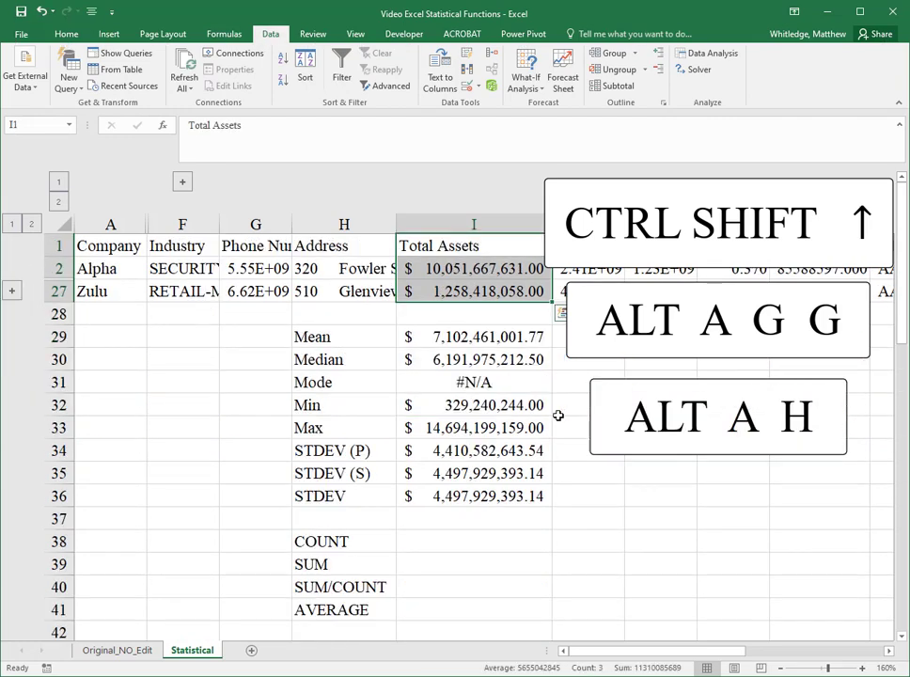
Step: Enter =COUNT(totassets) in I38 to count the Total Assets values
key("Down")
key("Down")
key("Down")
key("Down")
key("Down")
key("Down")
key("Down")
key("Down")
key("Down")
key("Down")
key("Down")
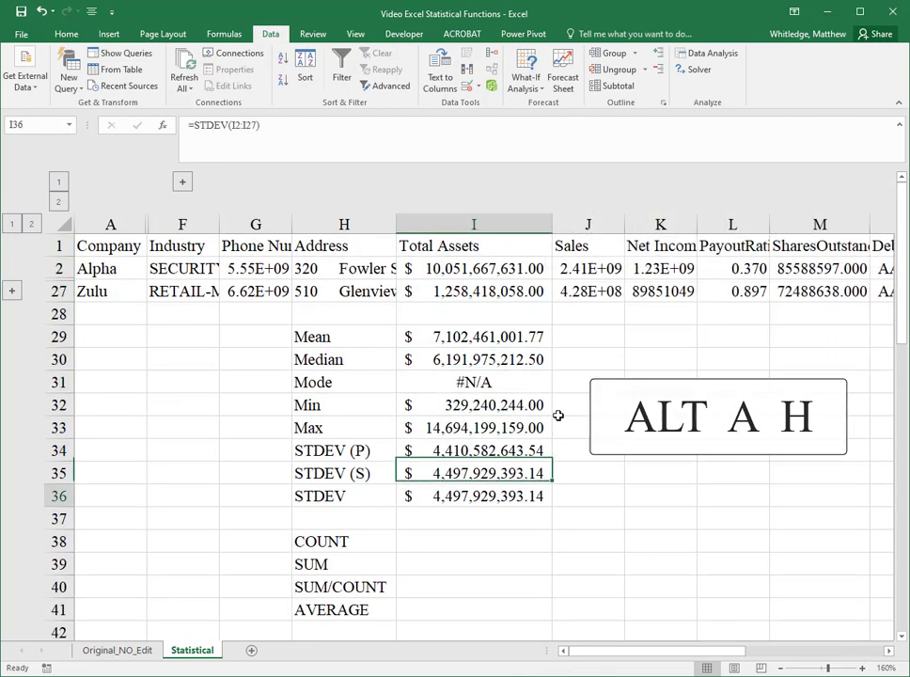
key("Down")
key("Down")
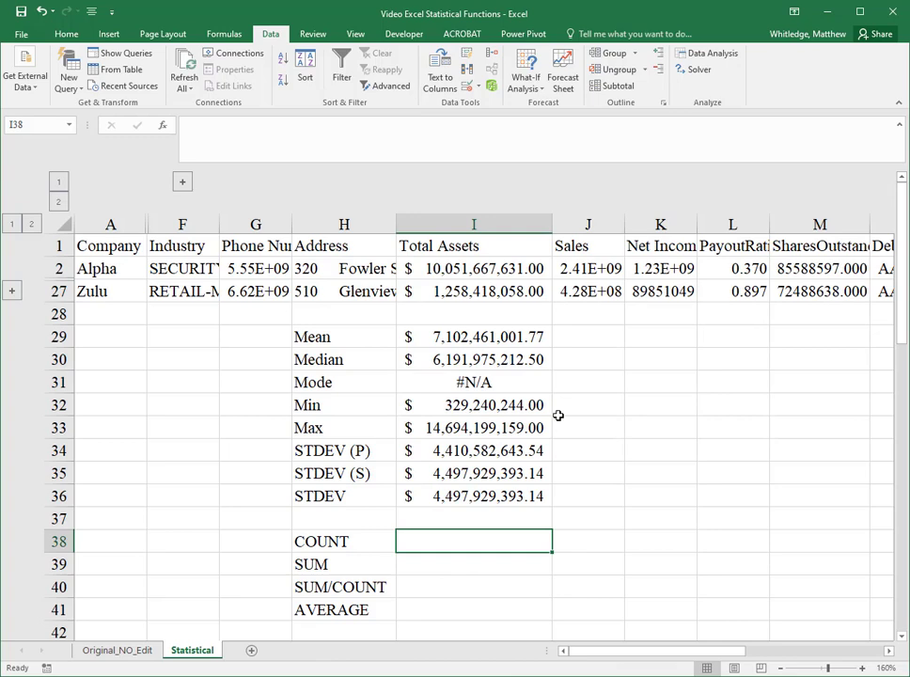
type("=count")
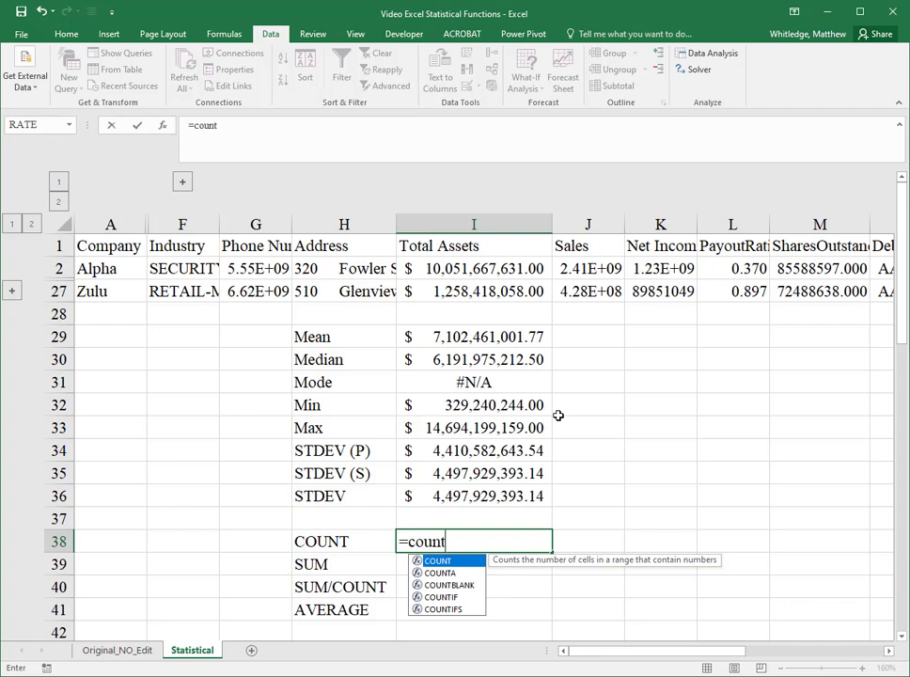
type("(")
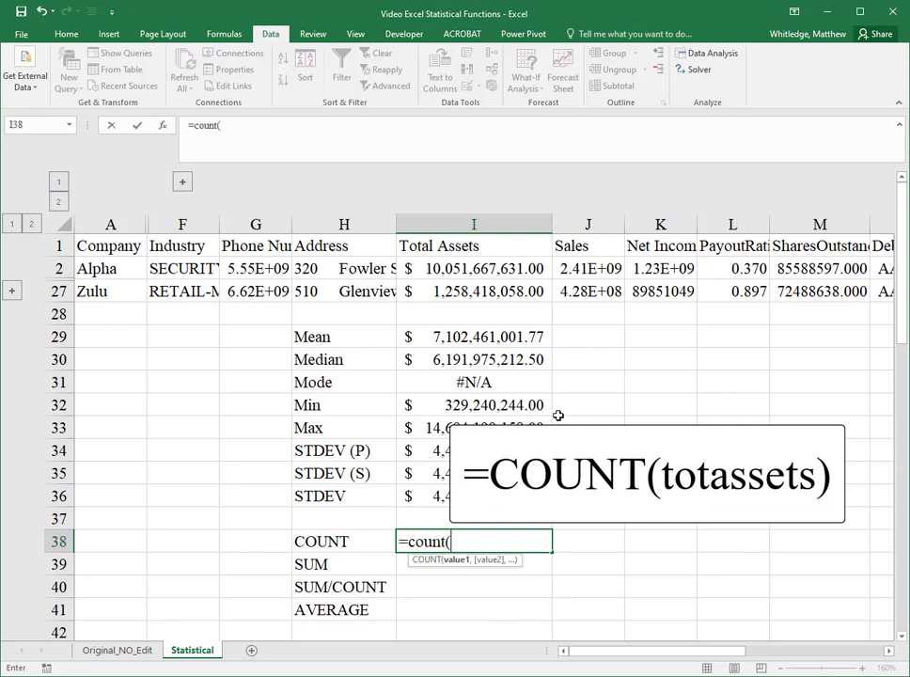
type("totassets")
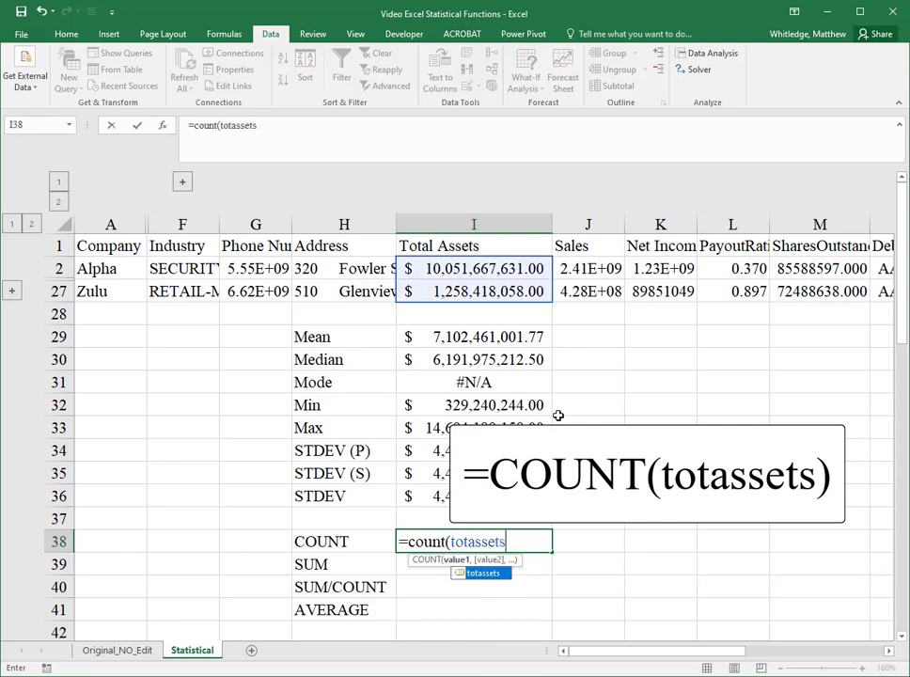
type(")")
key("Return")
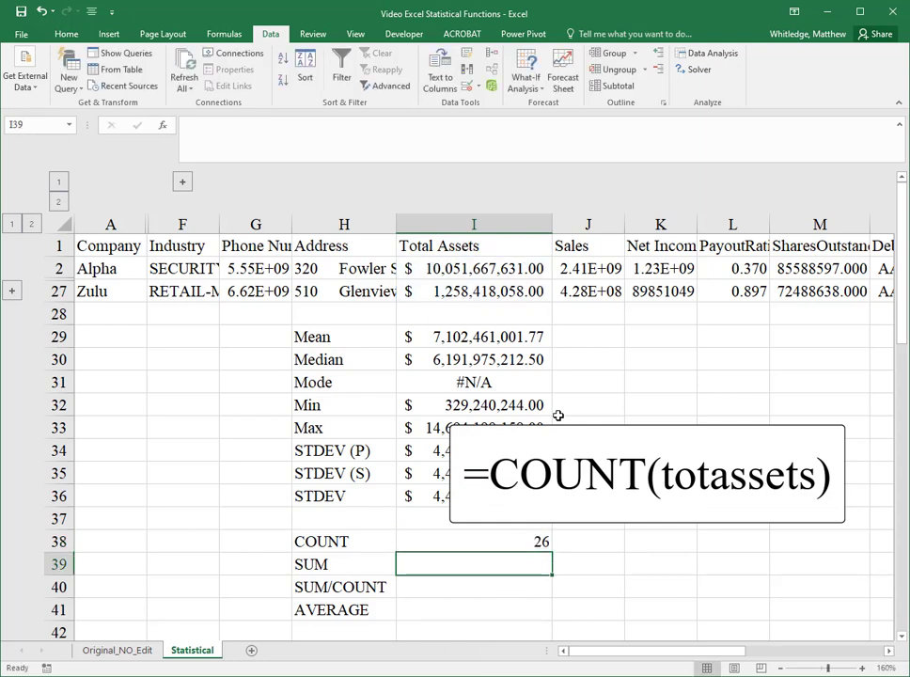
key("Up")
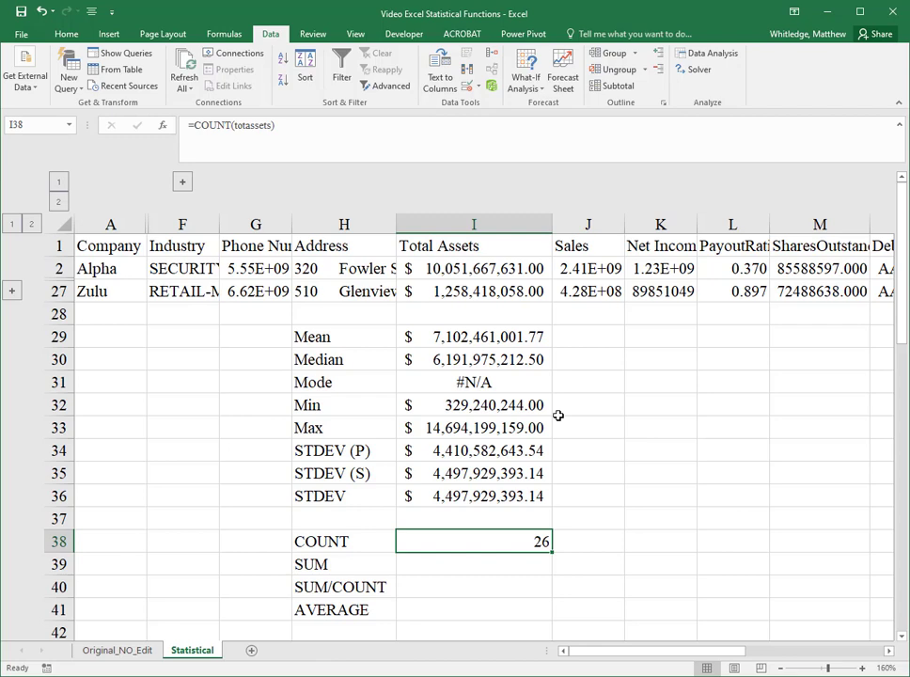
key("Down")
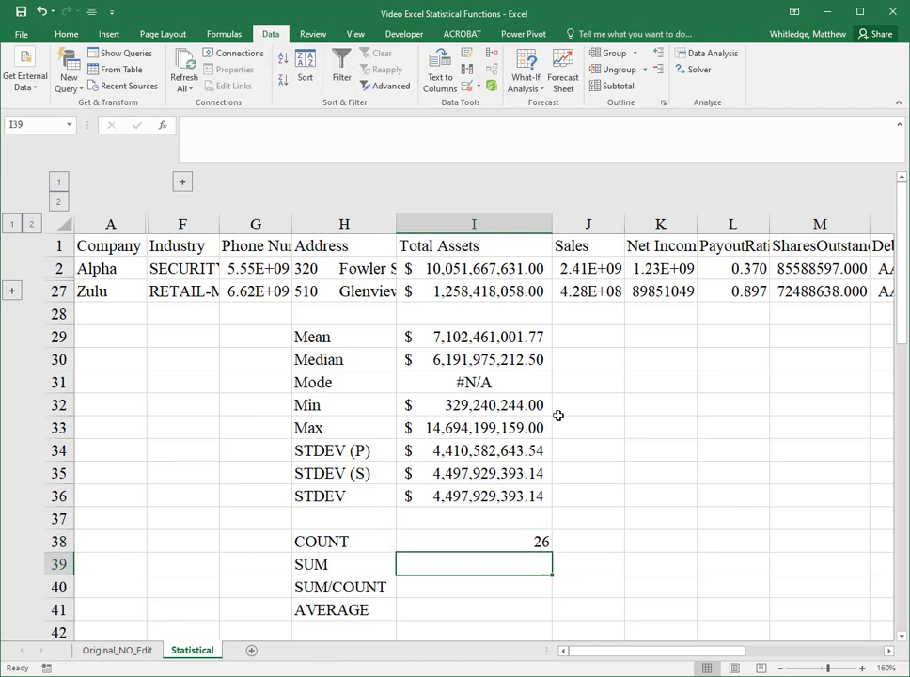
Step: Enter =SUM(totassets) in I39 to total the Total Assets values
type("=sum")
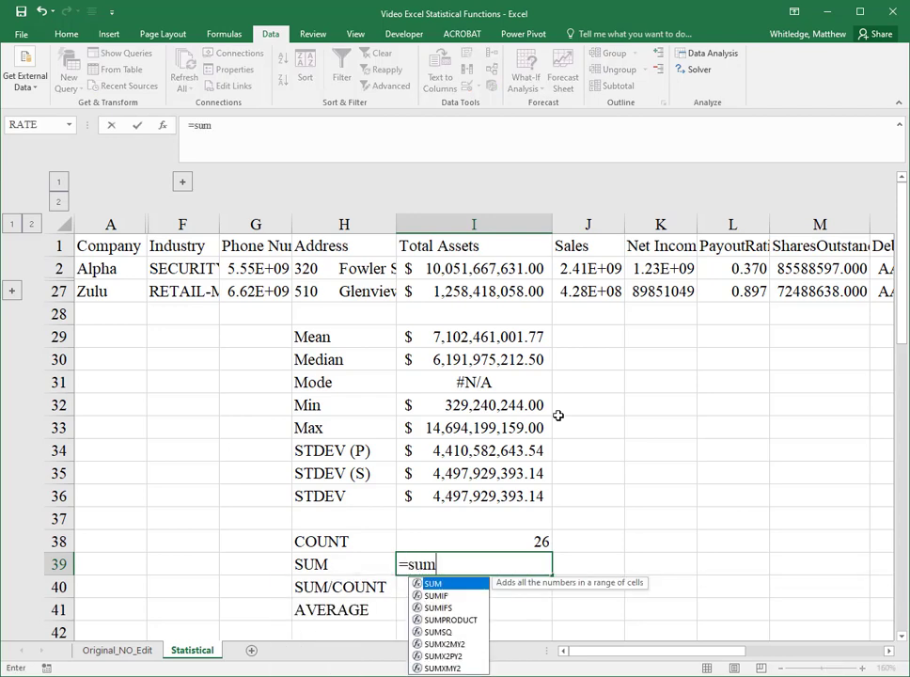
type("(totas")
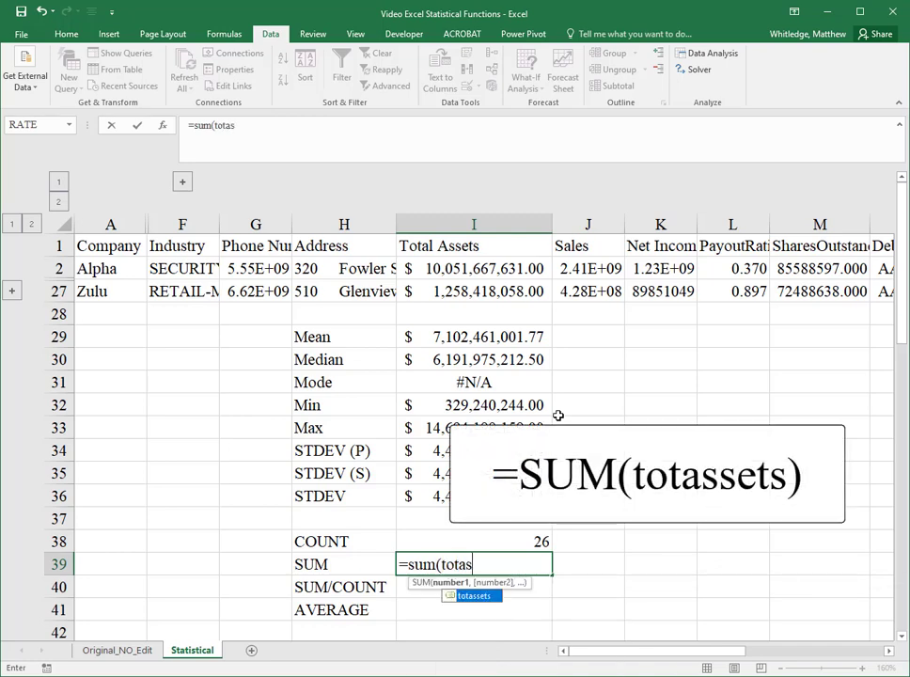
type("sets)")
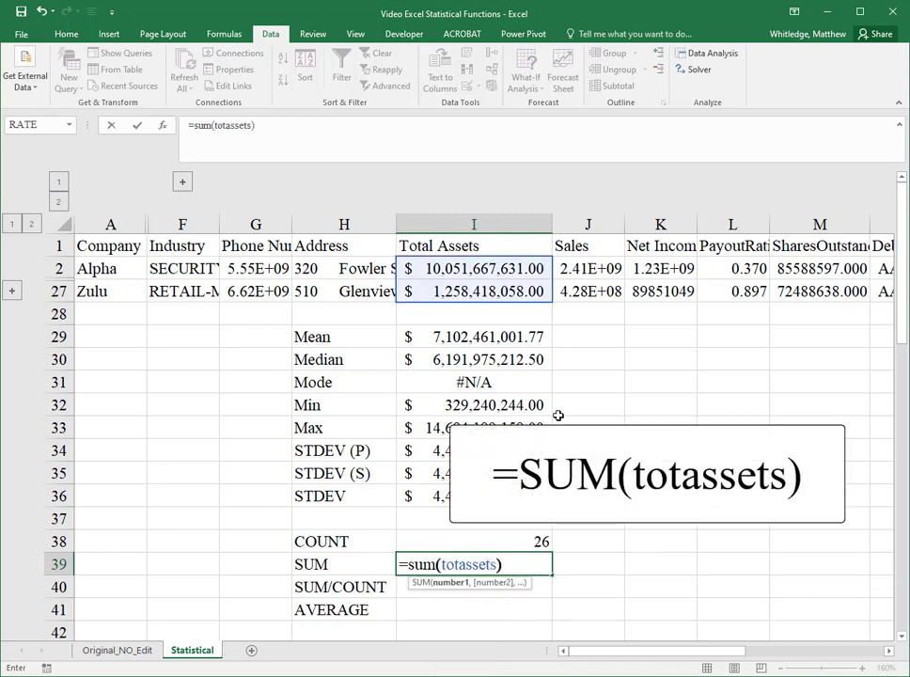
key("Return")
key("Up")
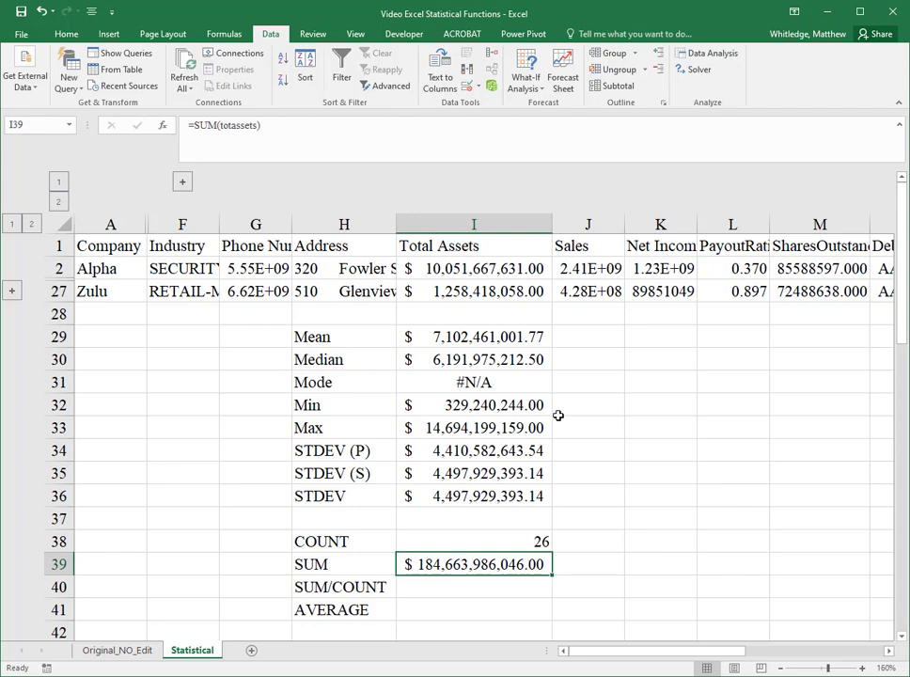
key("Down")
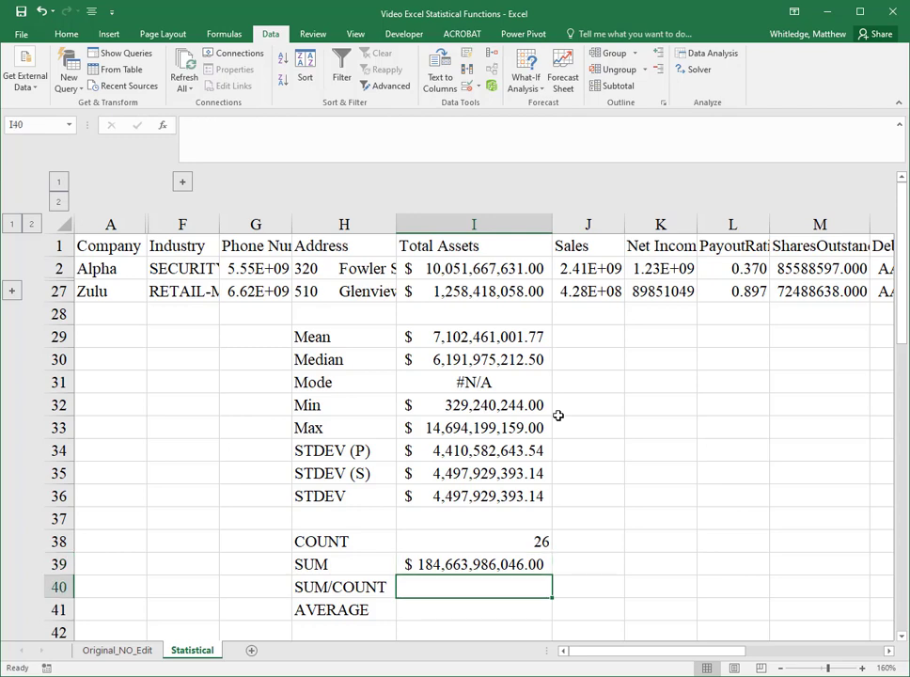
type("=")
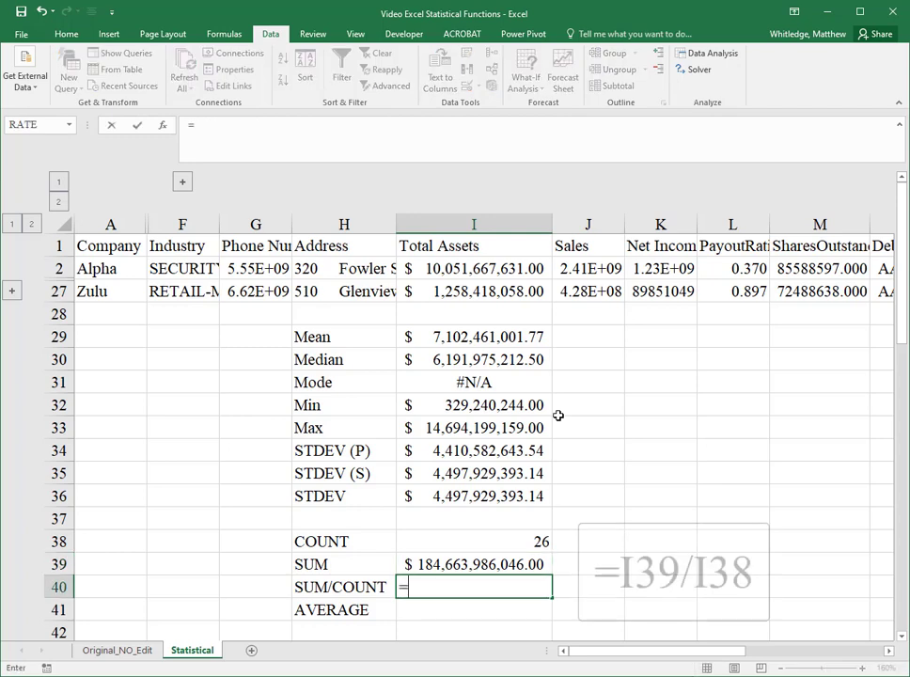
key("Up")
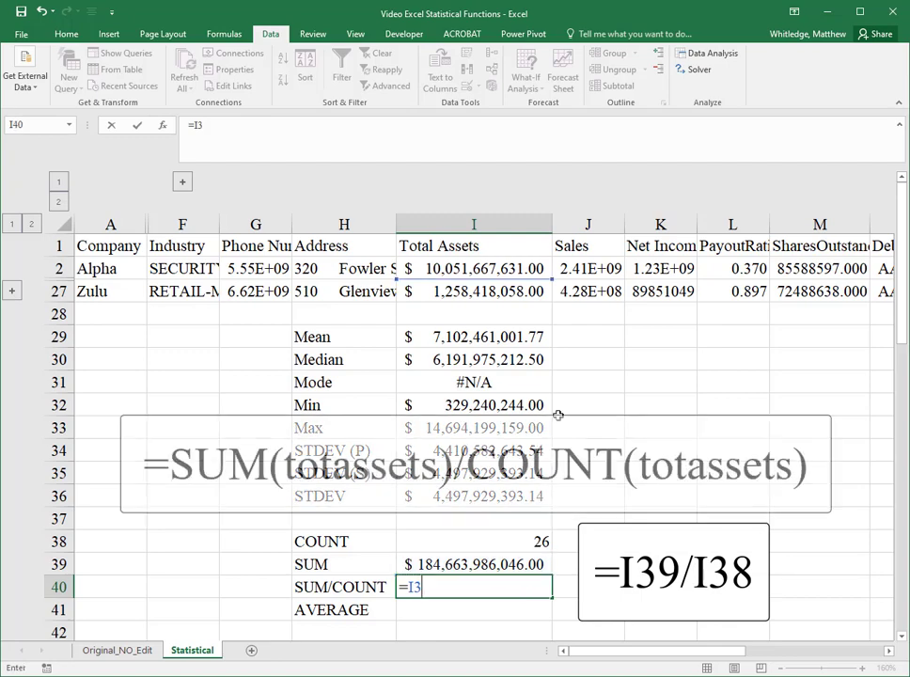
key("Escape")
Step: Enter =I39/I38 in I40 to divide the sum by the count
key("Up")
key("Down")
type("=")
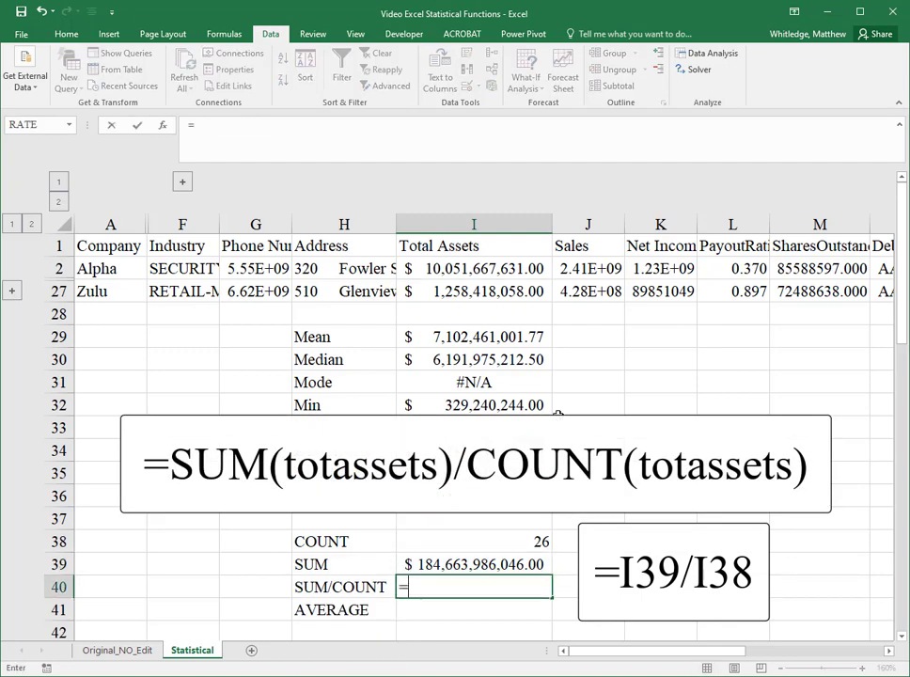
key("Up")
type("/")
key("Up")
key("Up")
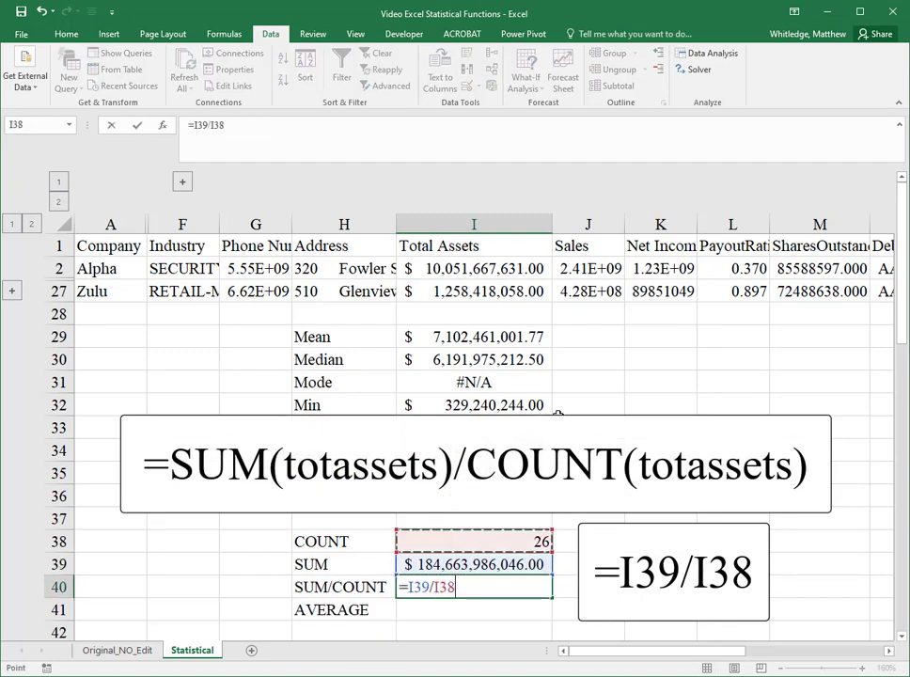
key("Return")
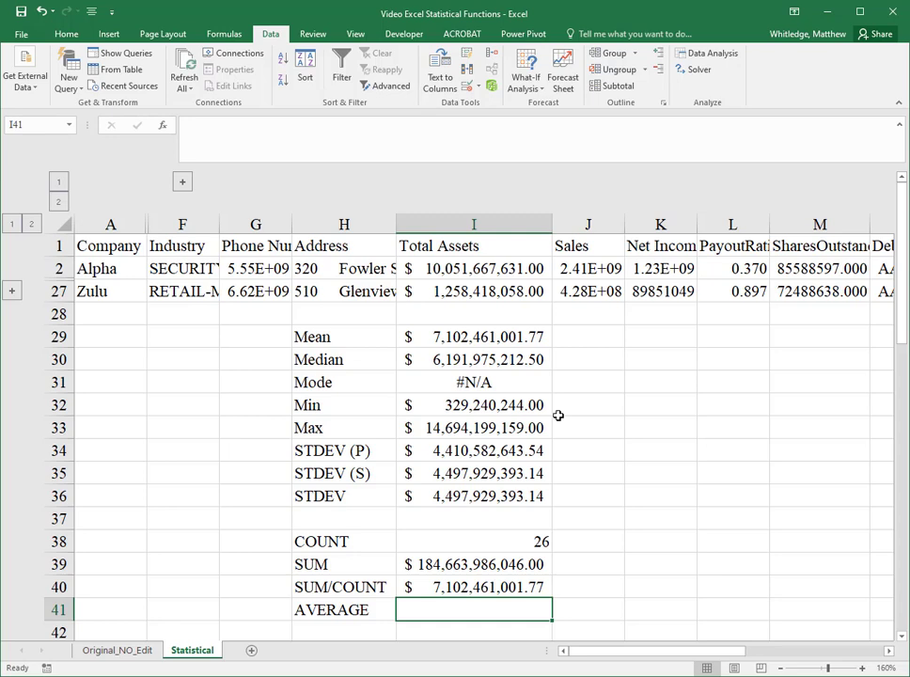
Step: Enter =AVERAGE(totassets) in I41 for the average of Total Assets
type("=aver")
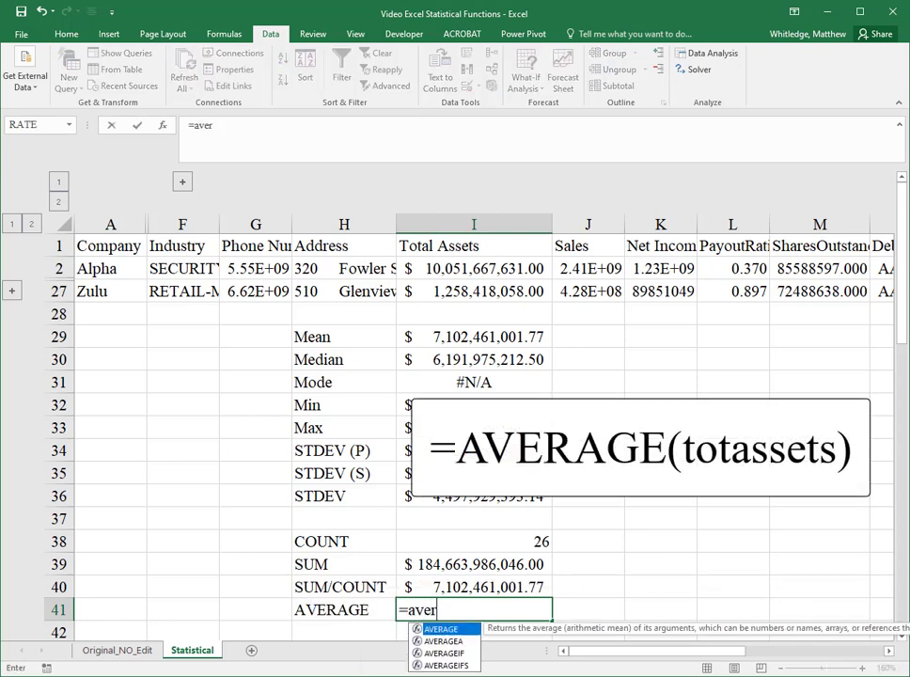
type("age(totaa")
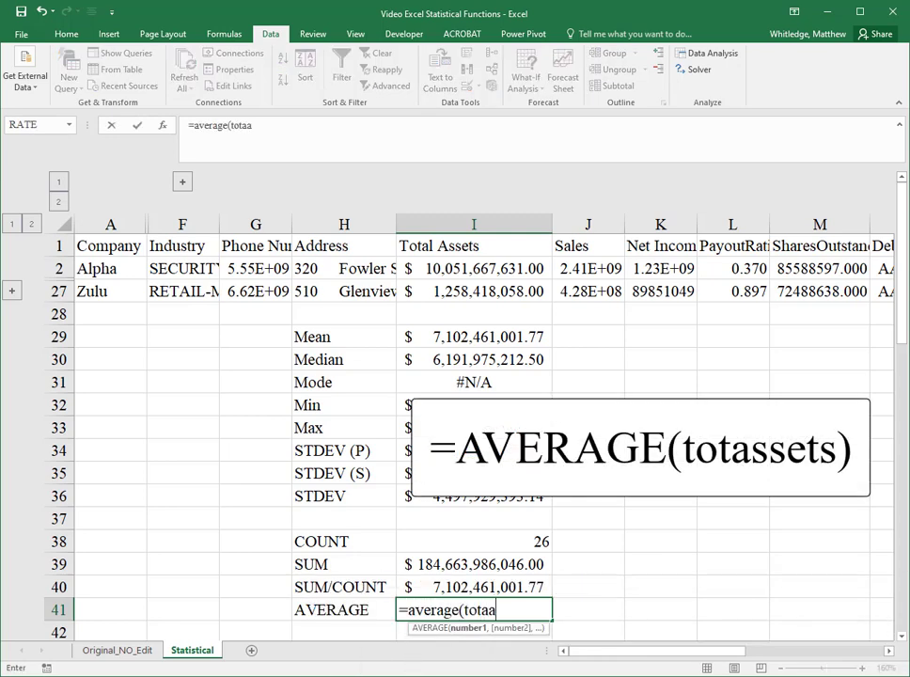
key("BackSpace")
type("ssets)")
key("Return")
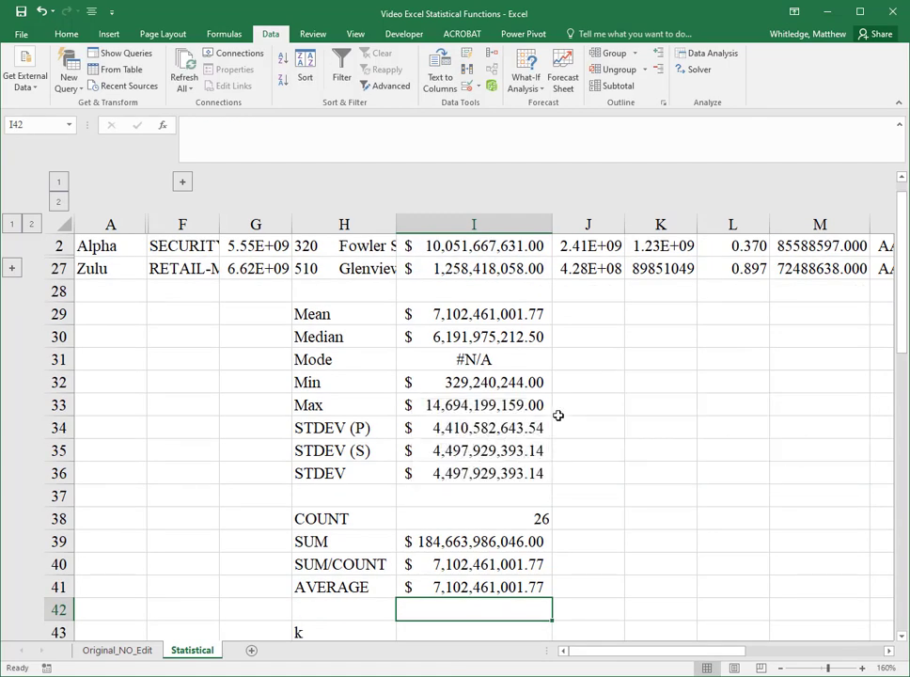
Step: Enter =SMALL(totassets,I43) in I44, using the k cell I43 as the rank
key("Down")
key("Down")
key("Down")
key("Down")
key("Down")
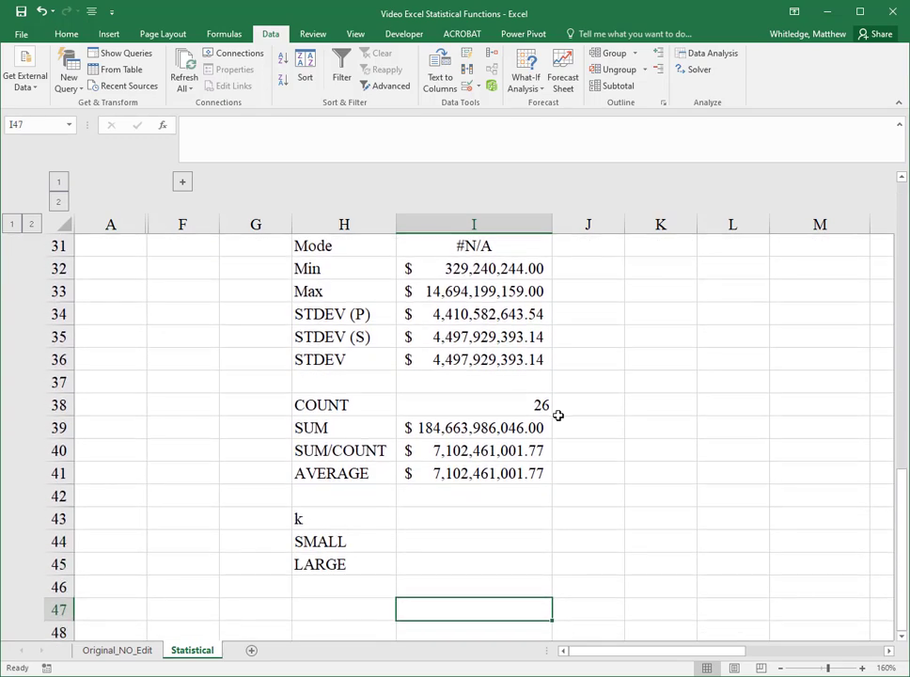
scroll(558, 415, "down", 3)
scroll(558, 415, "up", 2)
left_click(476, 464)
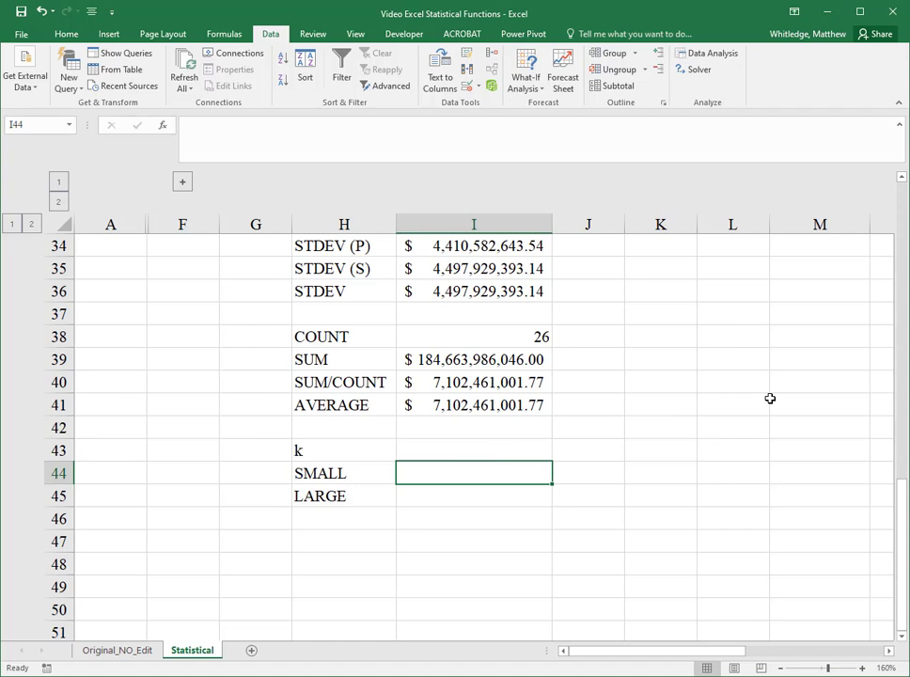
type("=")
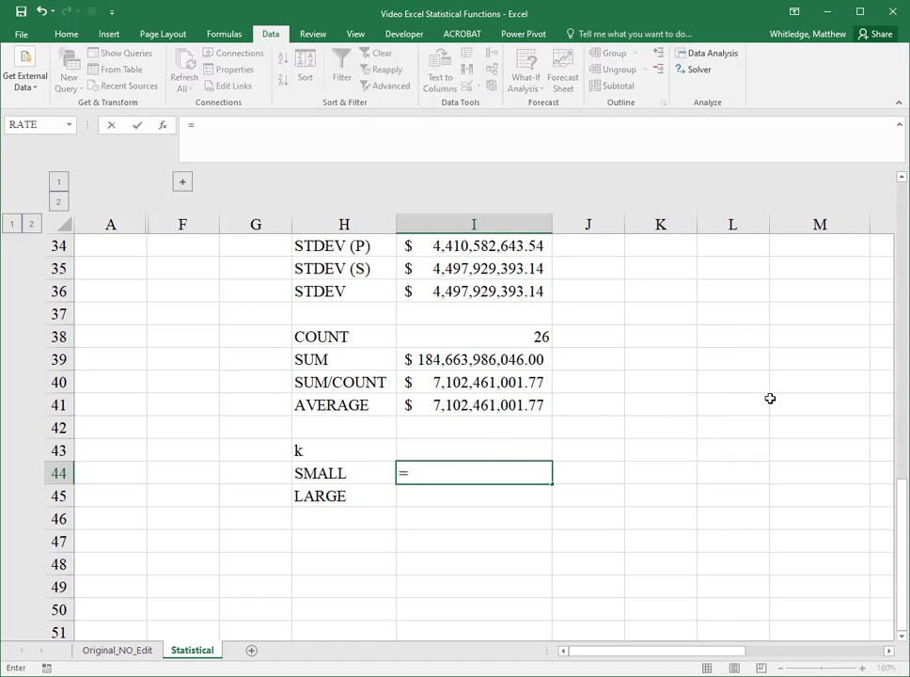
type("small")
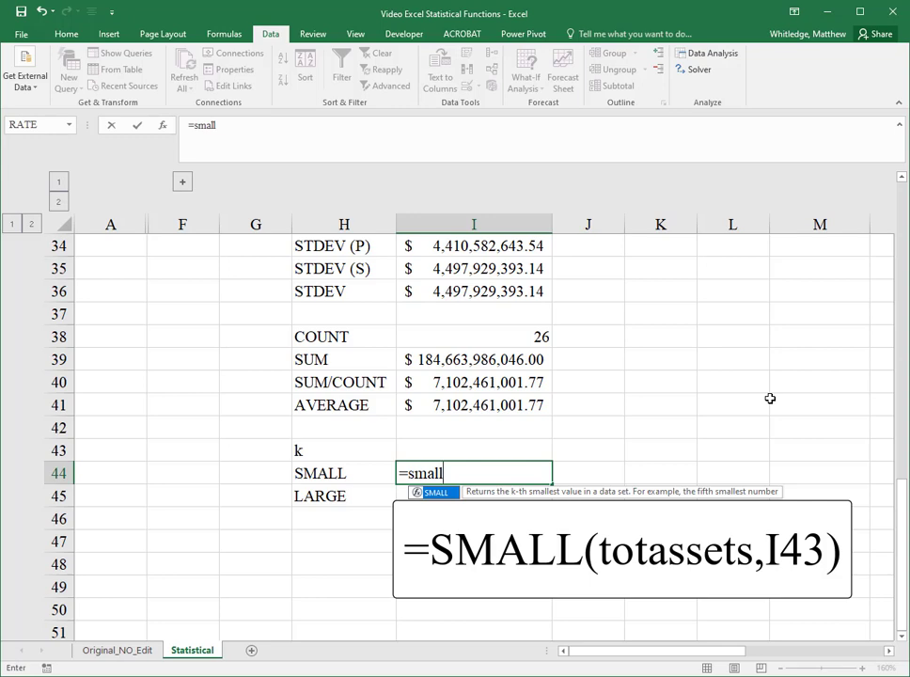
type("(")
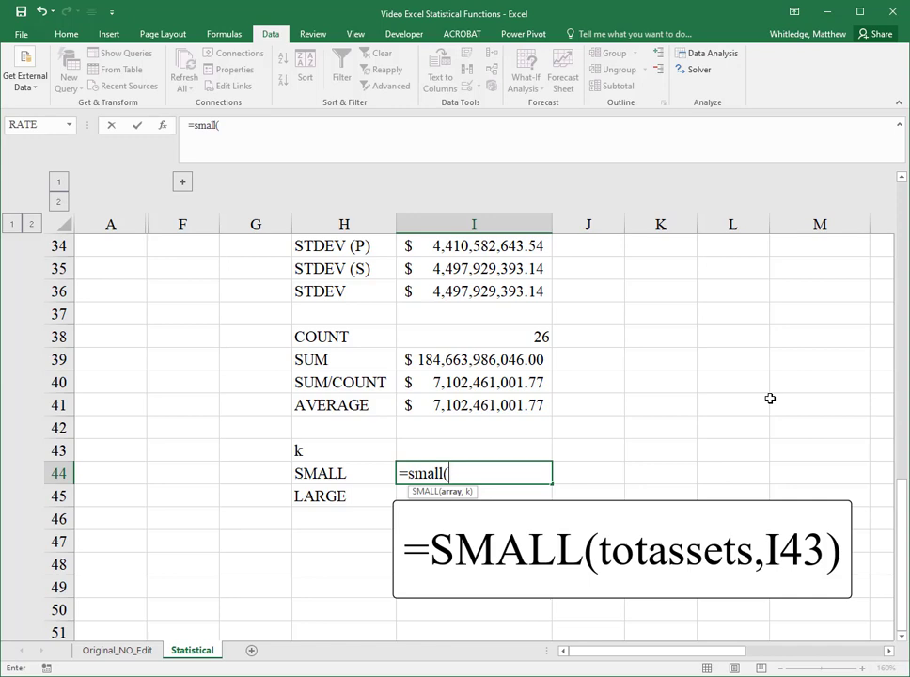
type("totassets,")
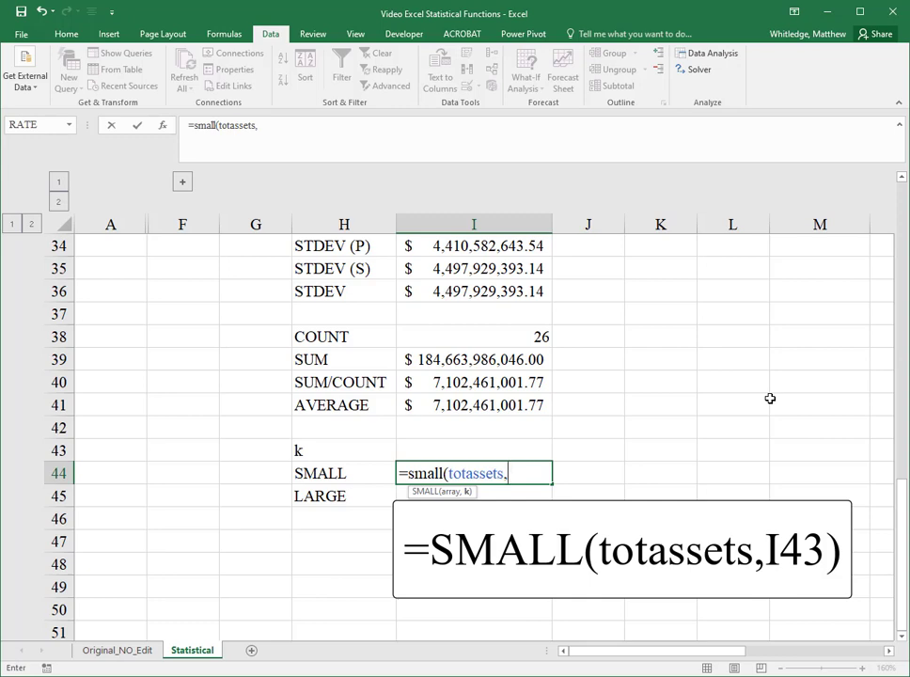
key("Up")
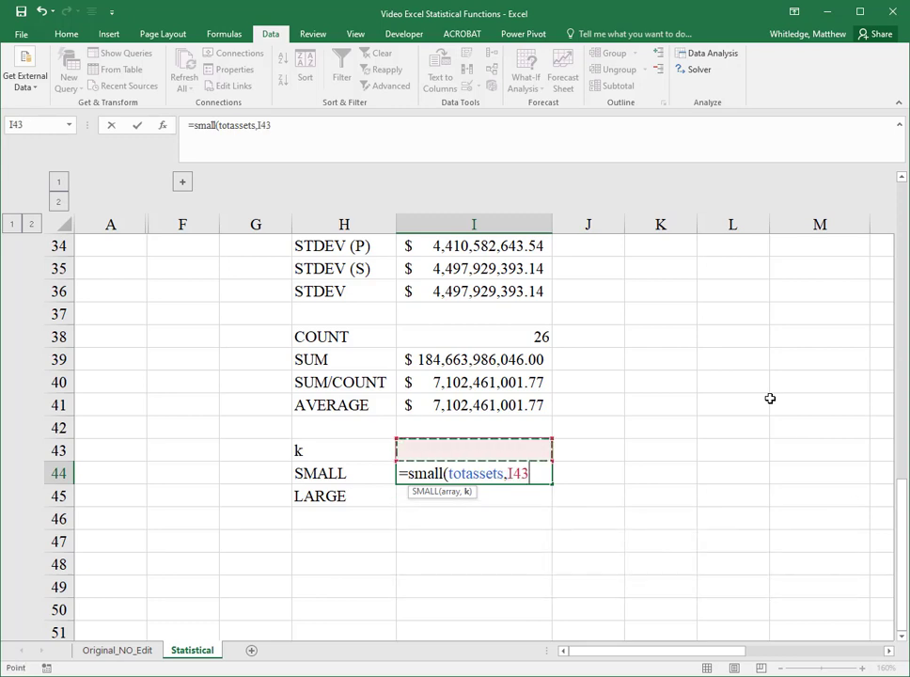
type(")")
key("Return")
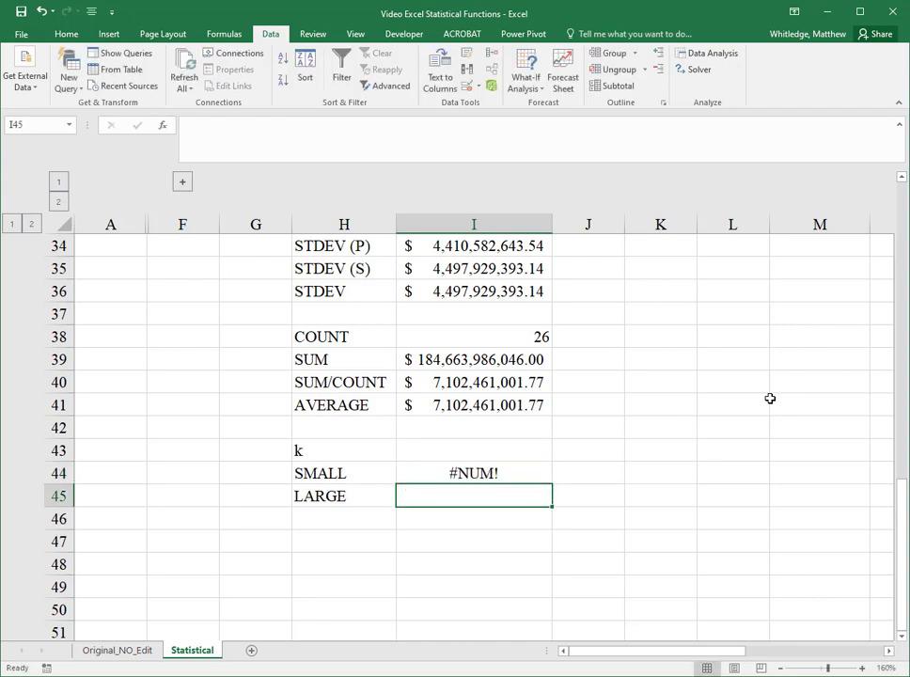
Step: Set k in I43 to 1
key("Up")
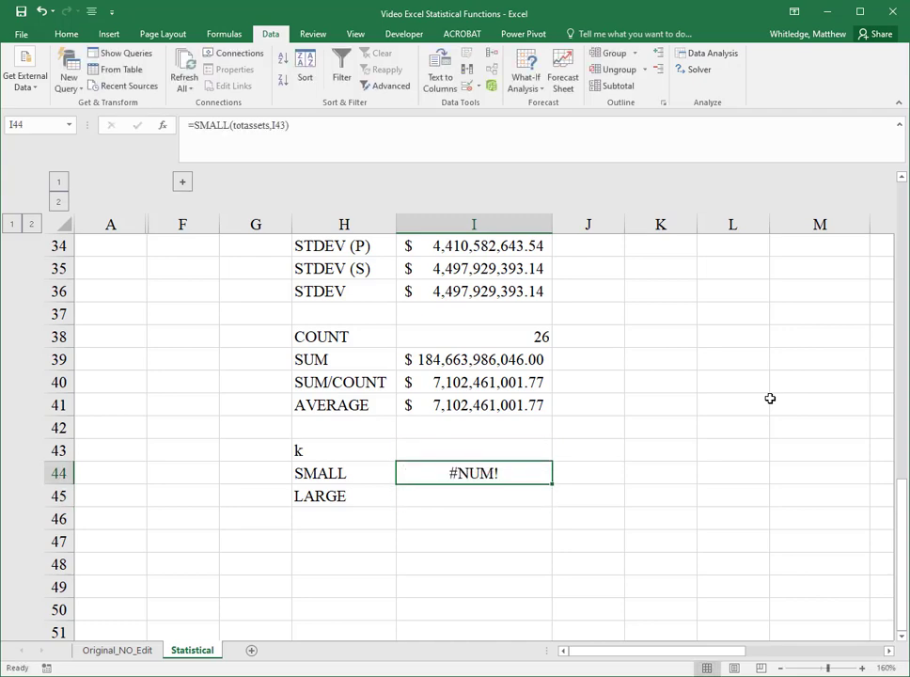
key("Up")
type("1")
key("Return")
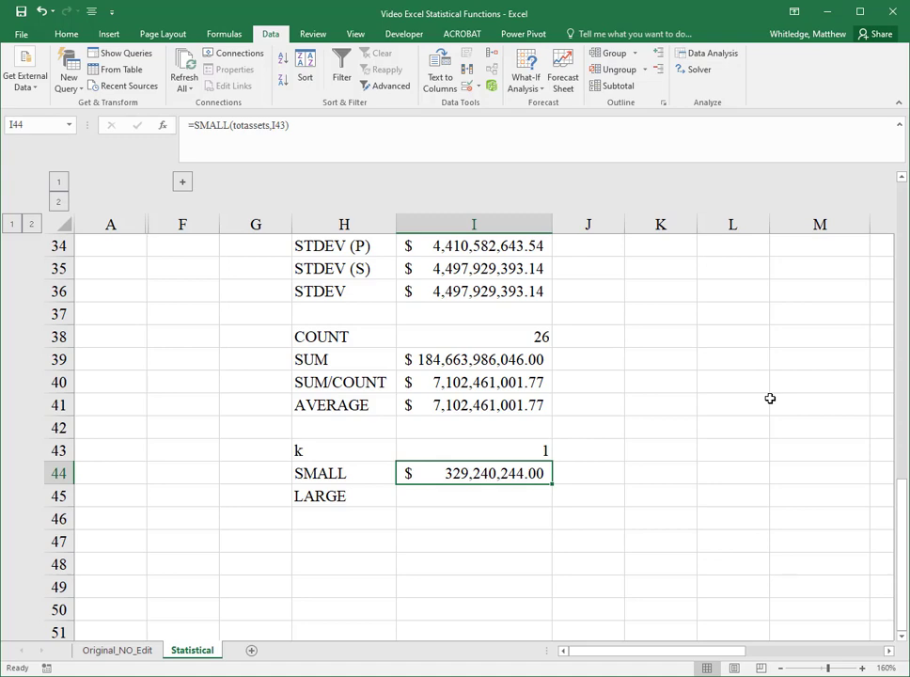
Step: Compare the Min result with the SMALL result for k = 1 in column I
key("Up")
key("Up")
key("Up")
key("Up")
key("Up")
key("Up")
key("Up")
key("Up")
key("Up")
key("Up")
key("Up")
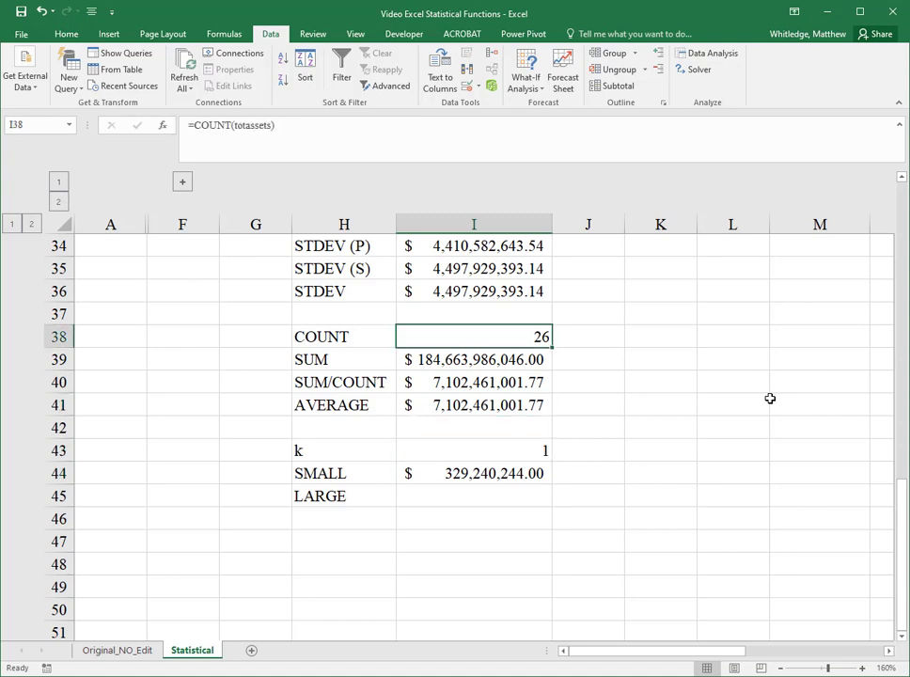
key("Up")
key("Up")
key("Up")
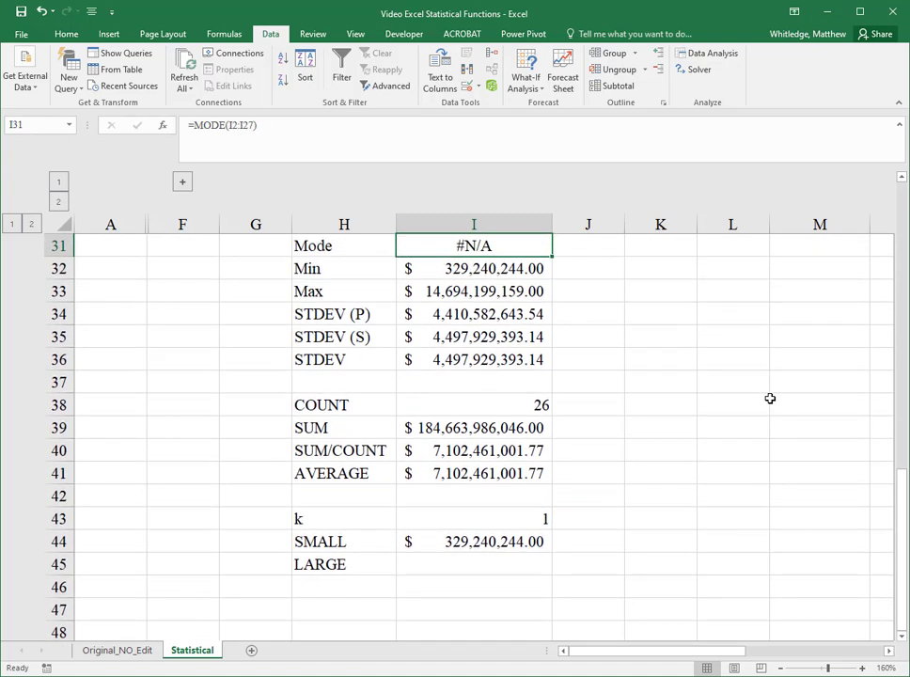
key("Down")
key("Down")
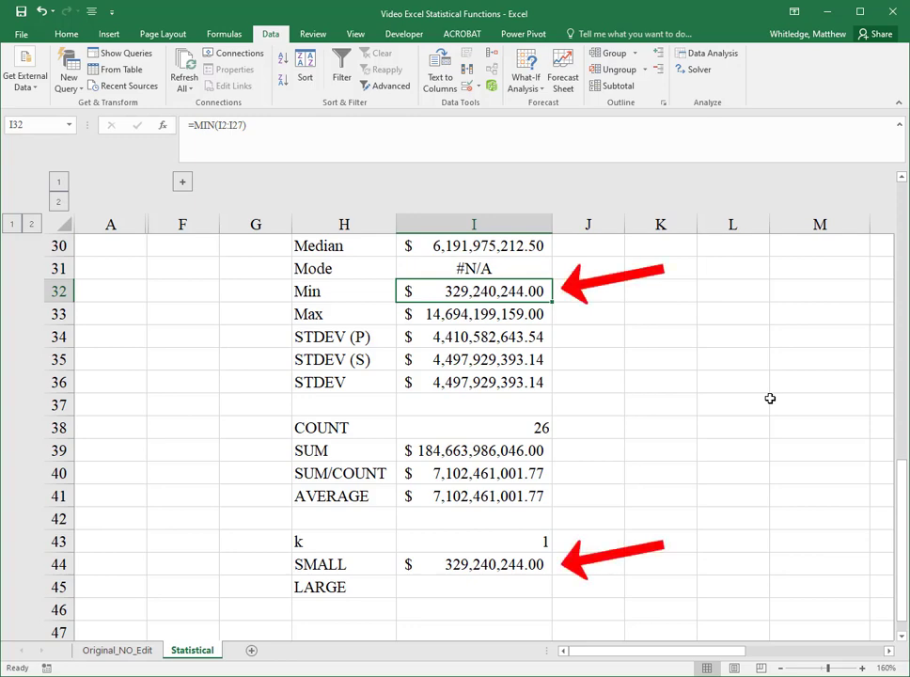
key("Down")
key("Down")
key("Down")
key("Down")
key("Down")
key("Down")
key("Down")
key("Down")
key("Down")
key("Down")
key("Down")
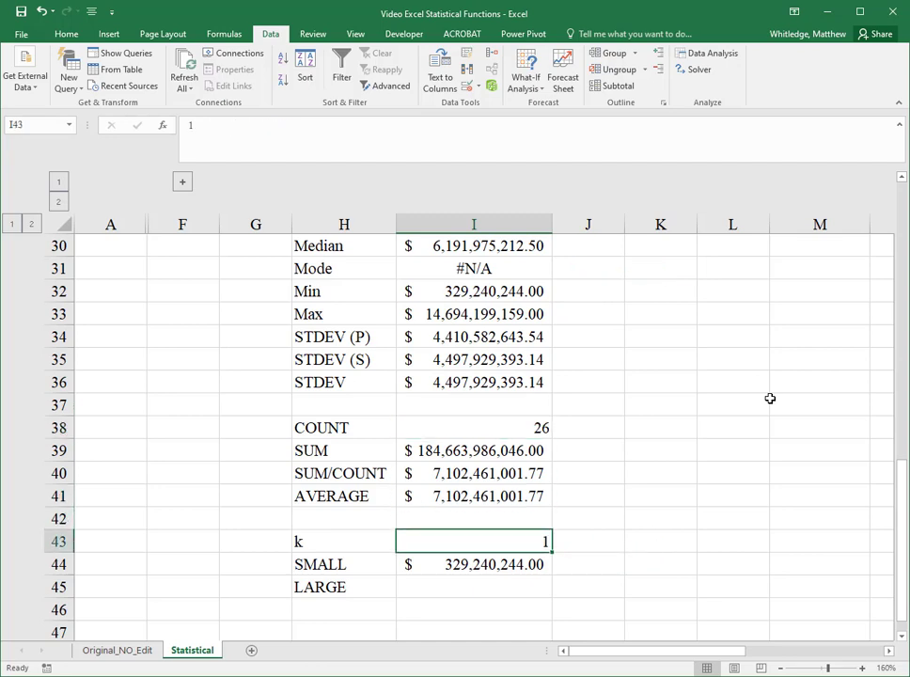
Step: Set k in I43 to 2
type("2")
key("Return")
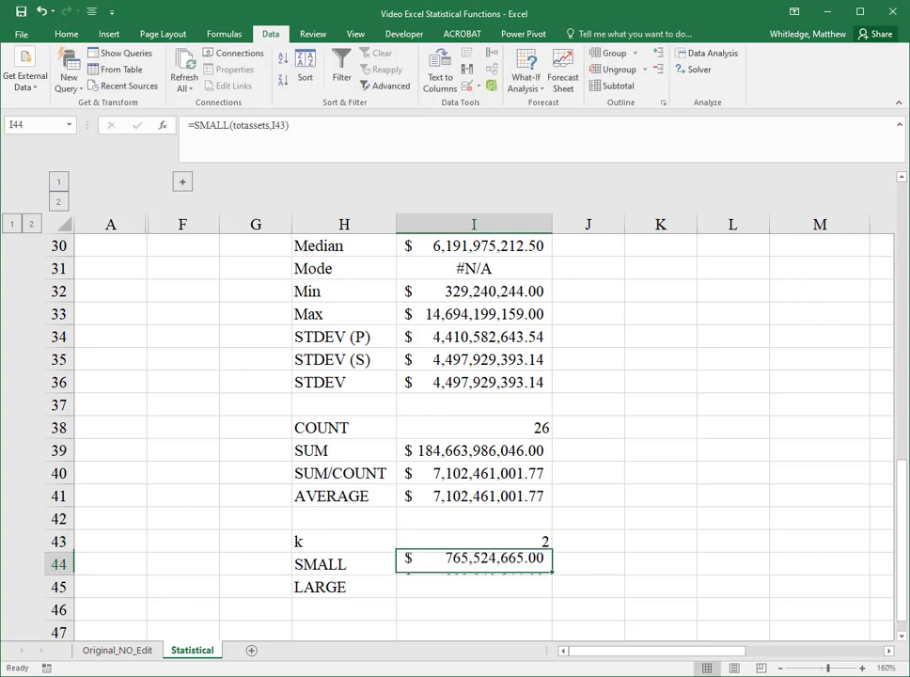
key("Up")
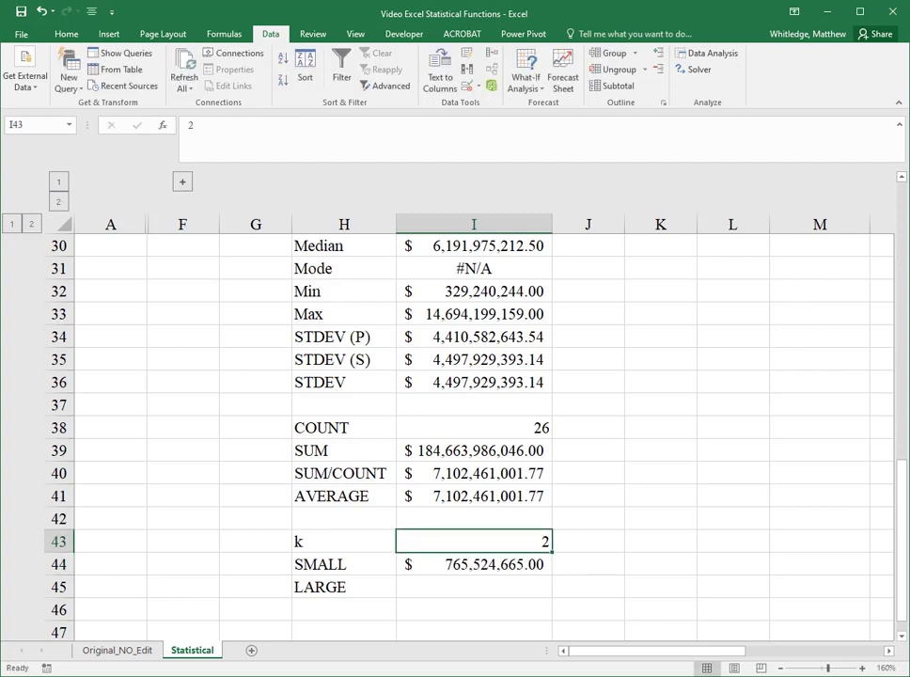
Step: Enter =LARGE(totassets,I43) in I45 for the k-th largest Total Assets value, using I43 as the rank
left_click(474, 587)
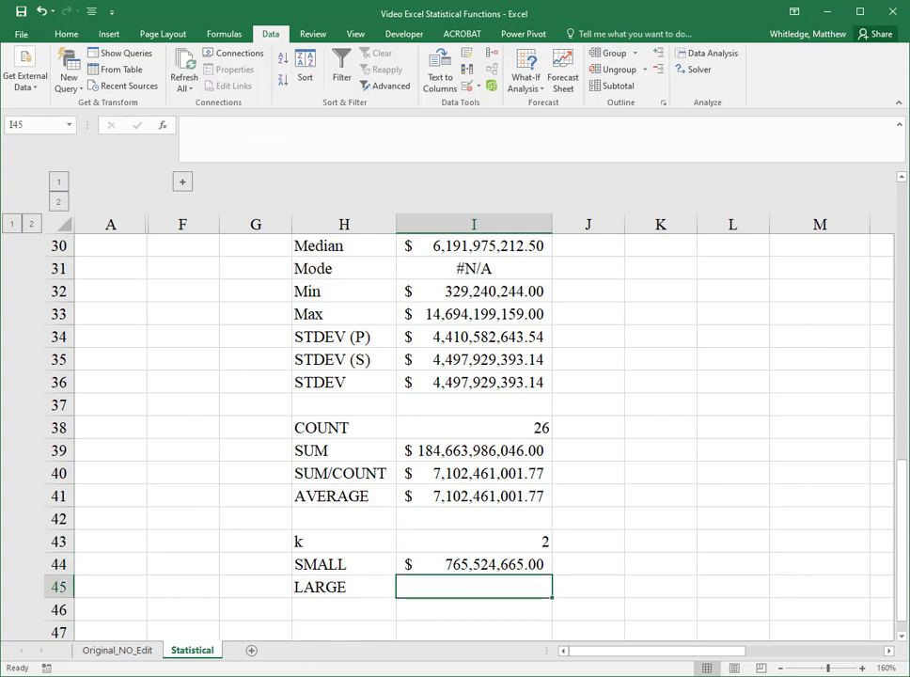
type("=")
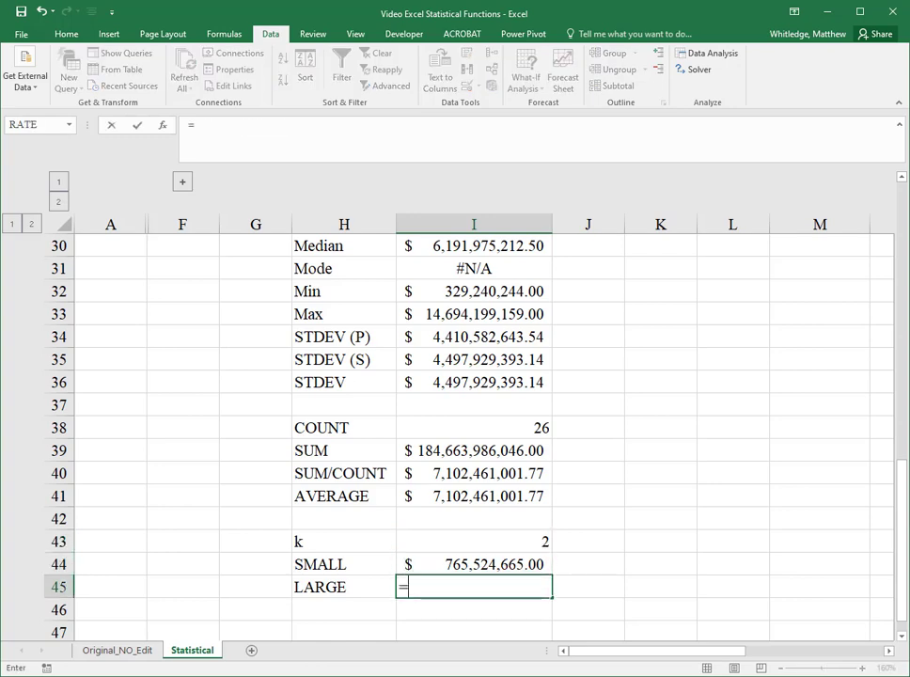
type("large")
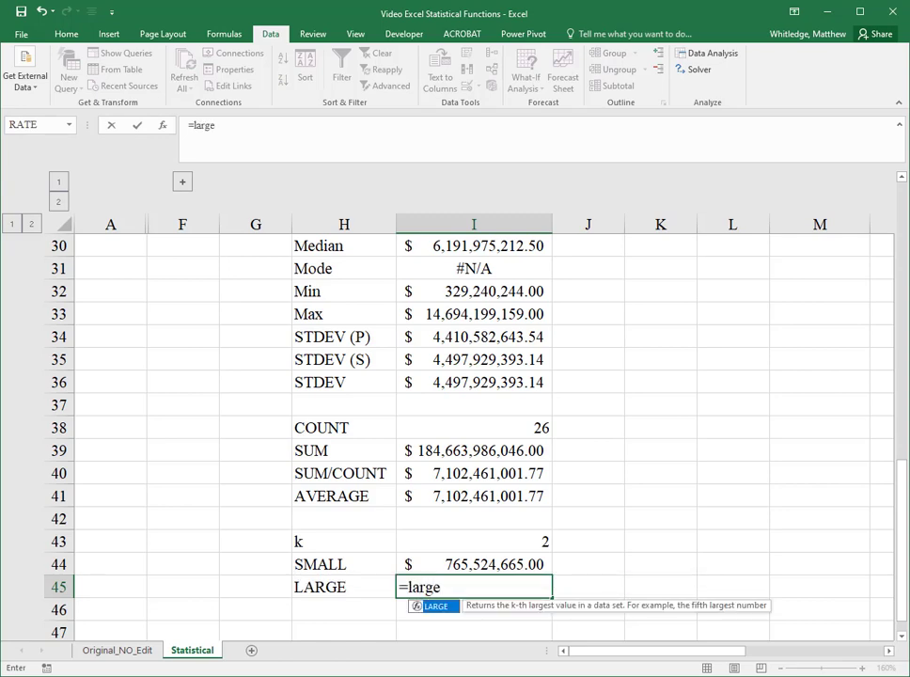
scroll(471, 423, "down", 1)
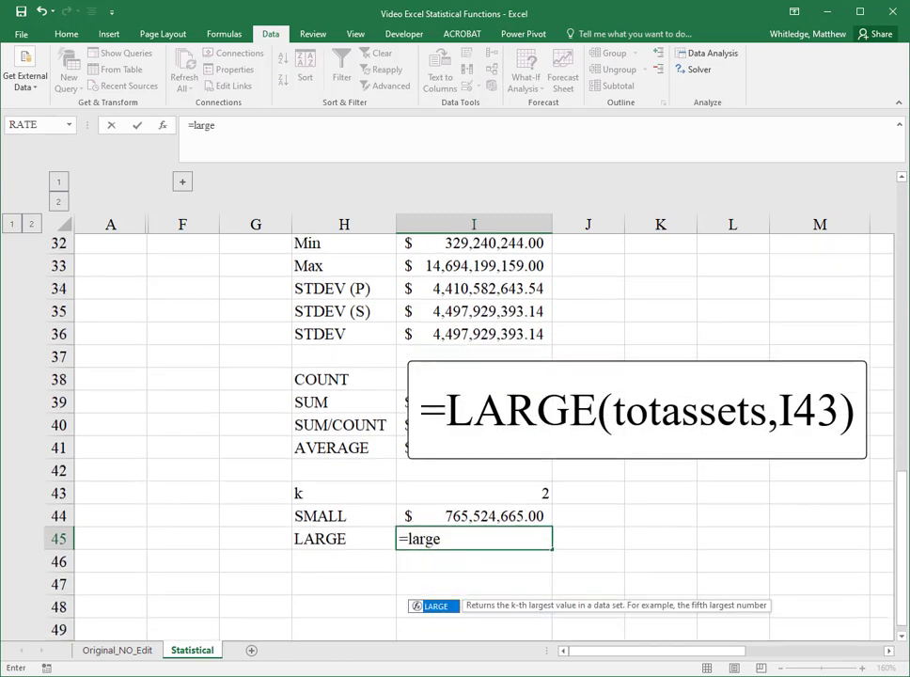
type("(")
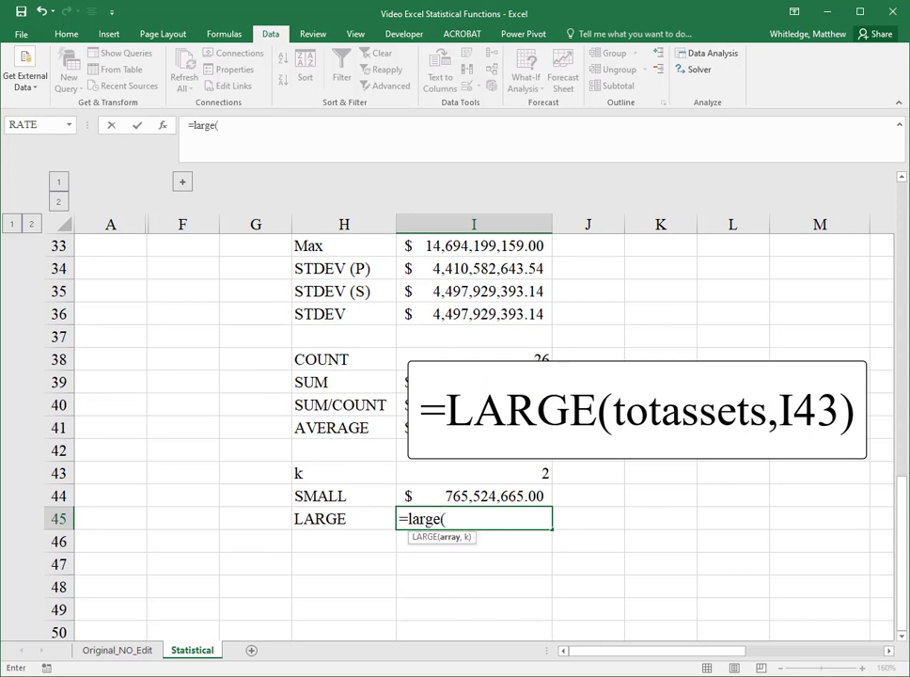
type("totassets,")
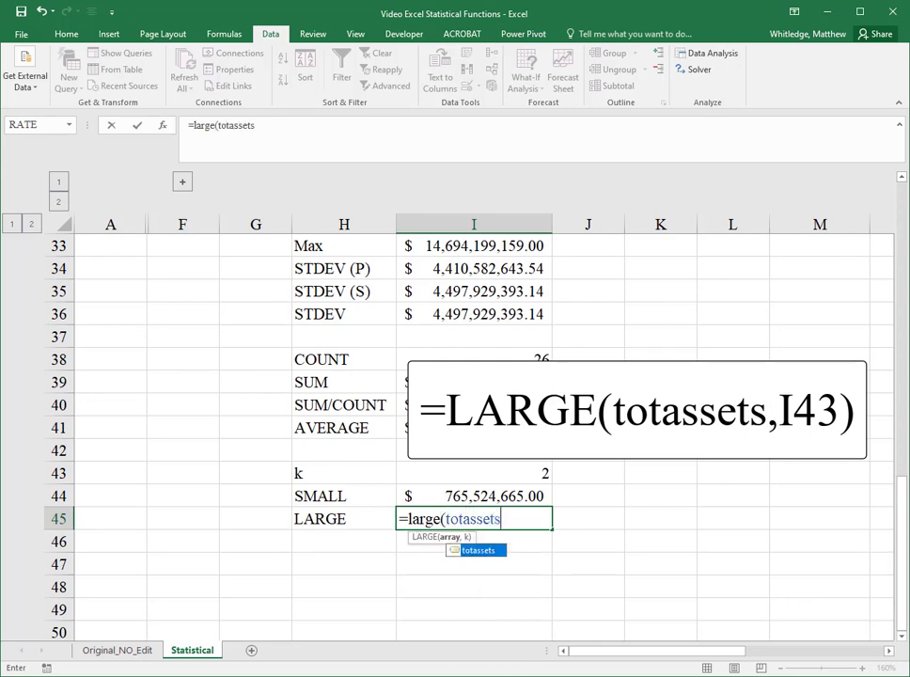
key("Up")
key("Up")
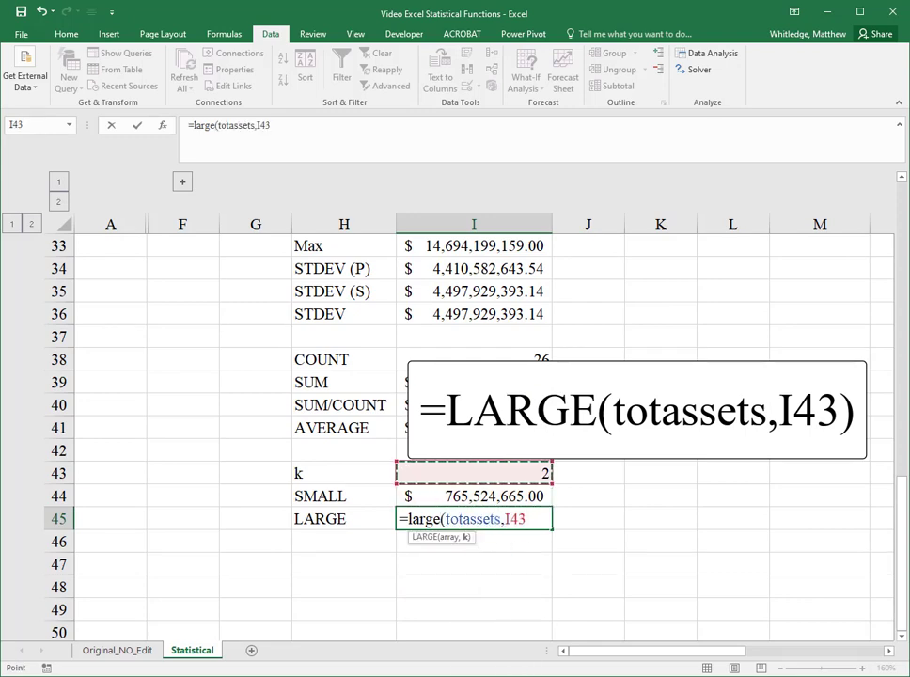
type(")")
key("Return")
Step: Set k in I43 back to 1
key("Up")
key("Up")
key("Up")
type("1")
key("Return")
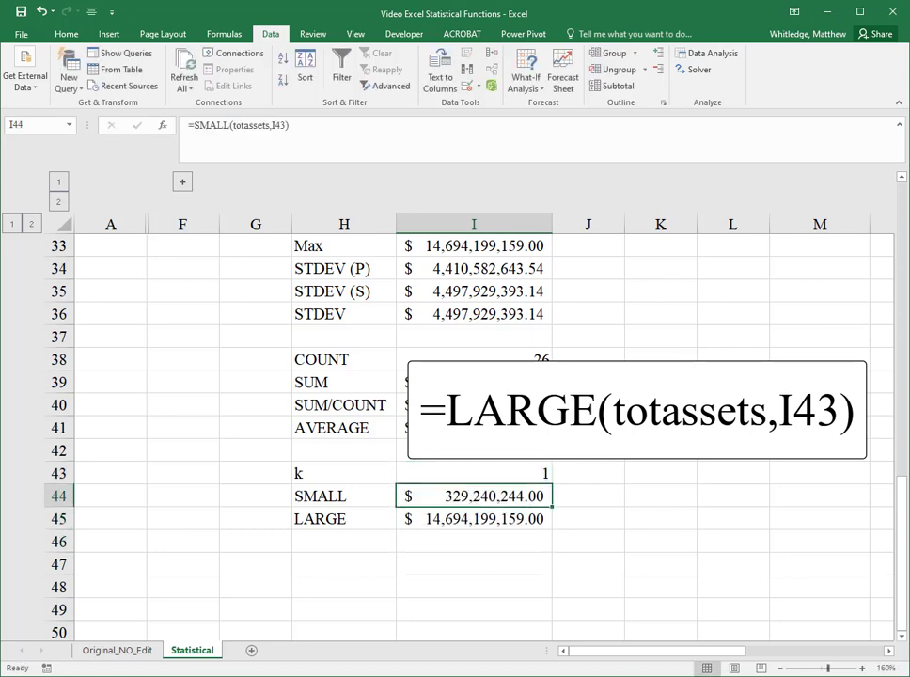
Step: Compare the Max result with the LARGE result for k = 1 in column I
key("Down")
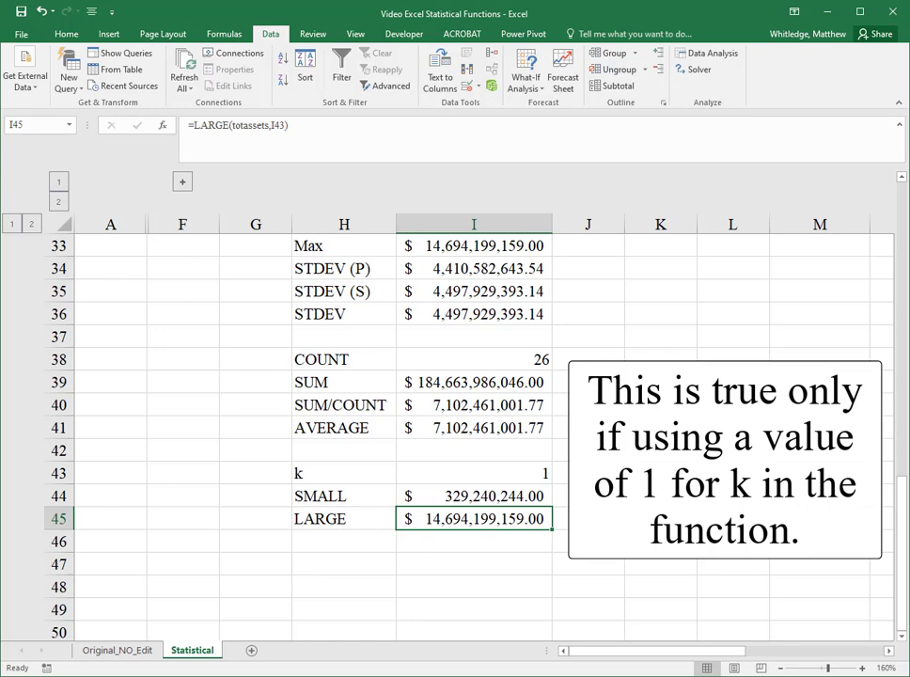
key("Up")
key("Up")
key("Up")
key("Up")
key("Up")
key("Up")
key("Up")
key("Up")
key("Up")
key("Up")
key("Up")
key("Up")
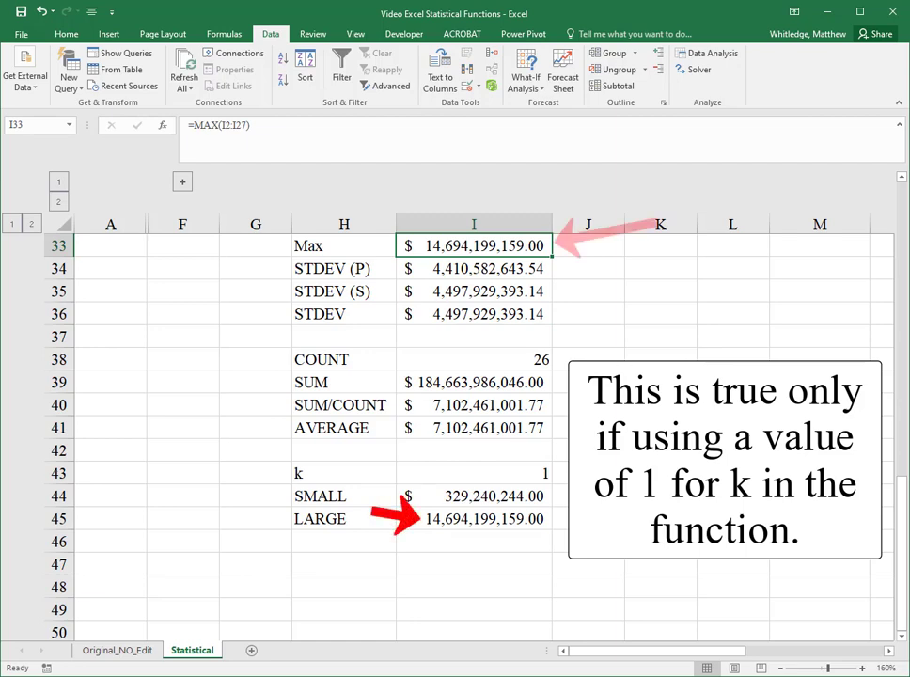
key("Down")
key("Down")
key("Down")
key("Down")
key("Down")
key("Down")
key("Down")
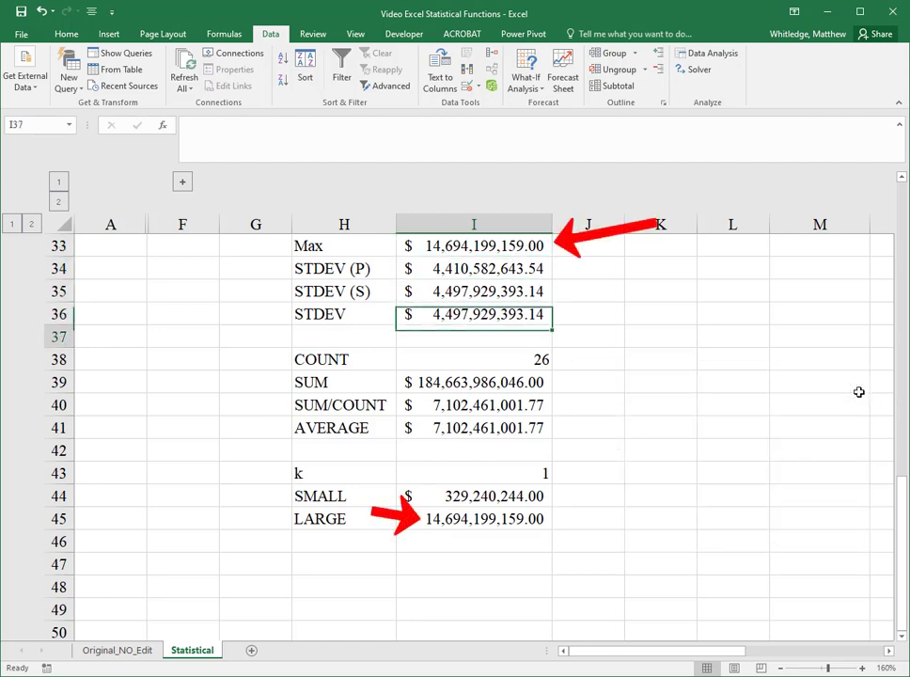
Step: Set k in I43 to 3
key("Down")
key("Down")
key("Down")
type("3")
key("Return")
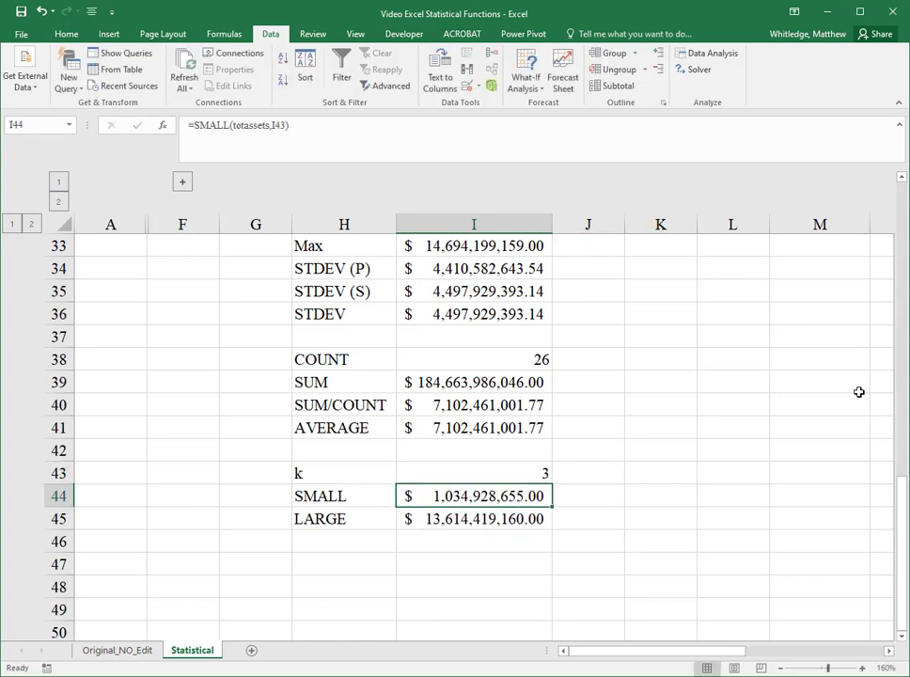
key("Up")
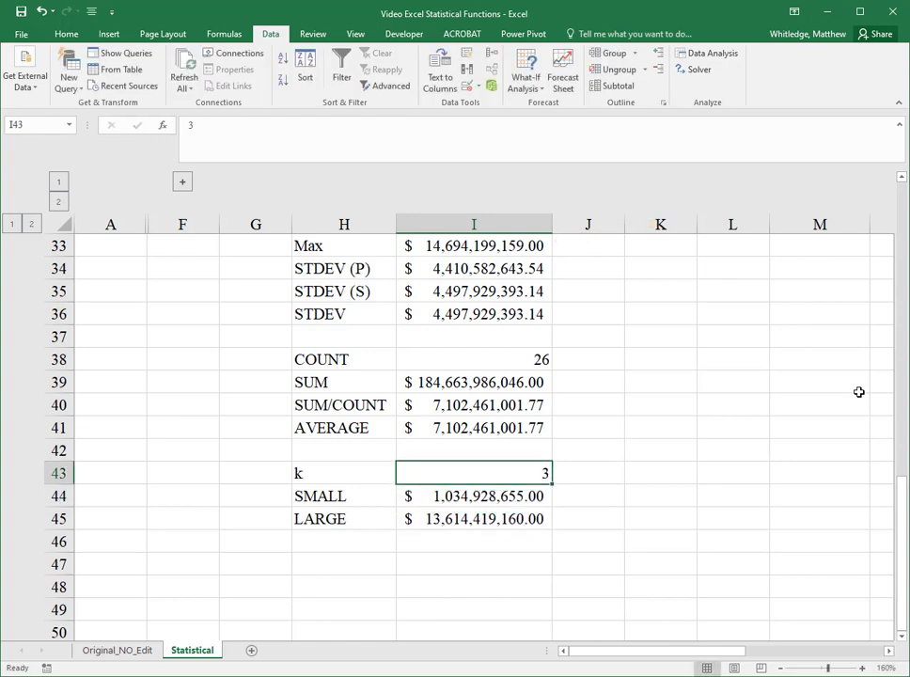